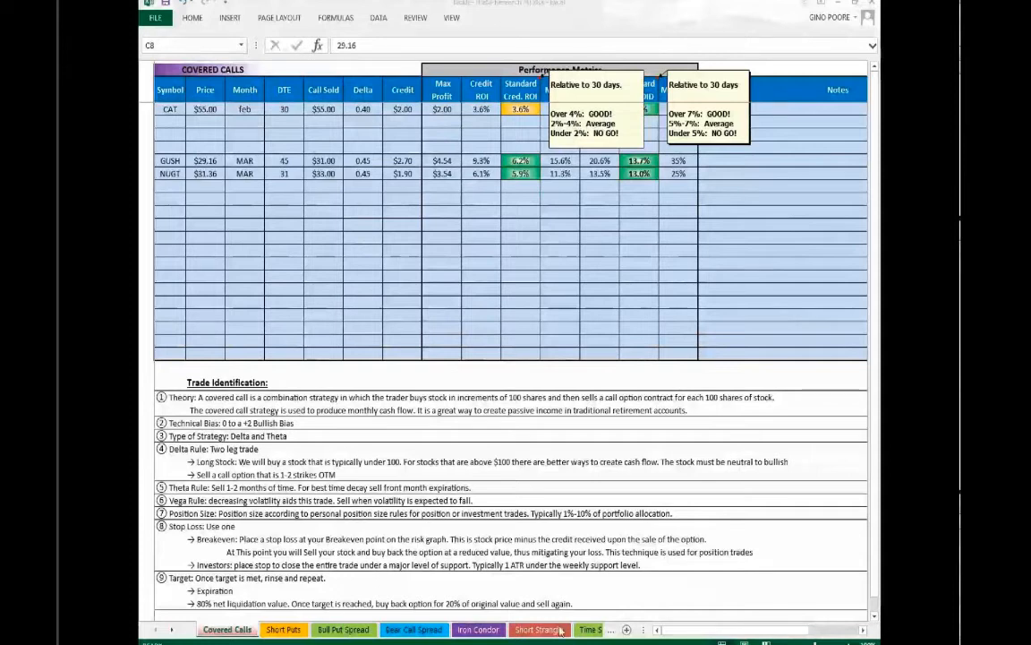
- Look through the strategy sheets from Covered Calls and Short Puts to Time Spreads and Resource Links
{"action": "left_click", "coordinate": [285, 631]}
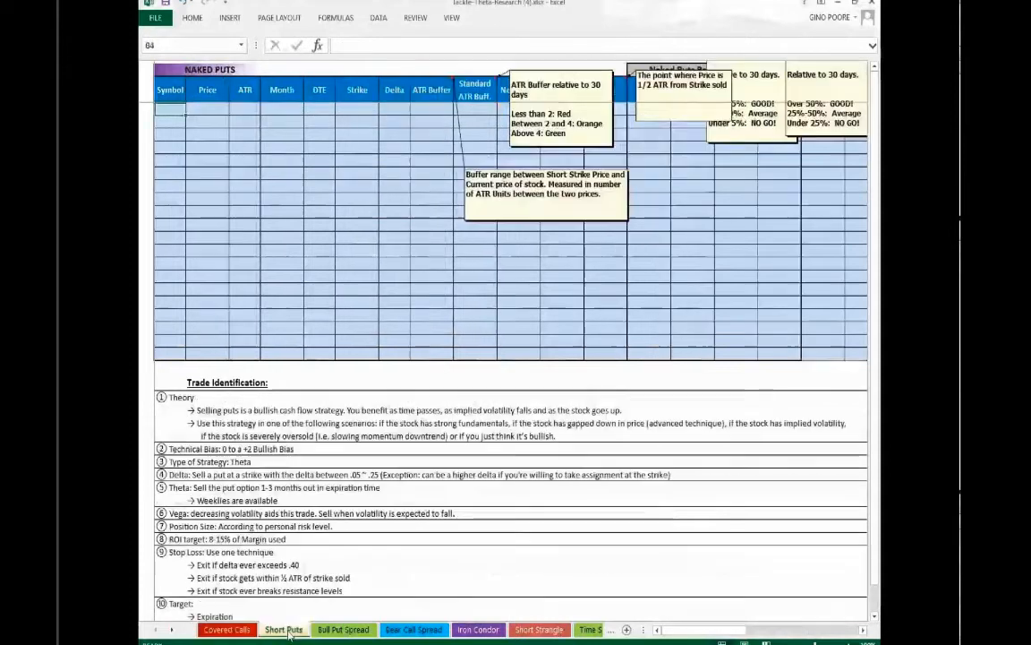
{"action": "left_click", "coordinate": [238, 631]}
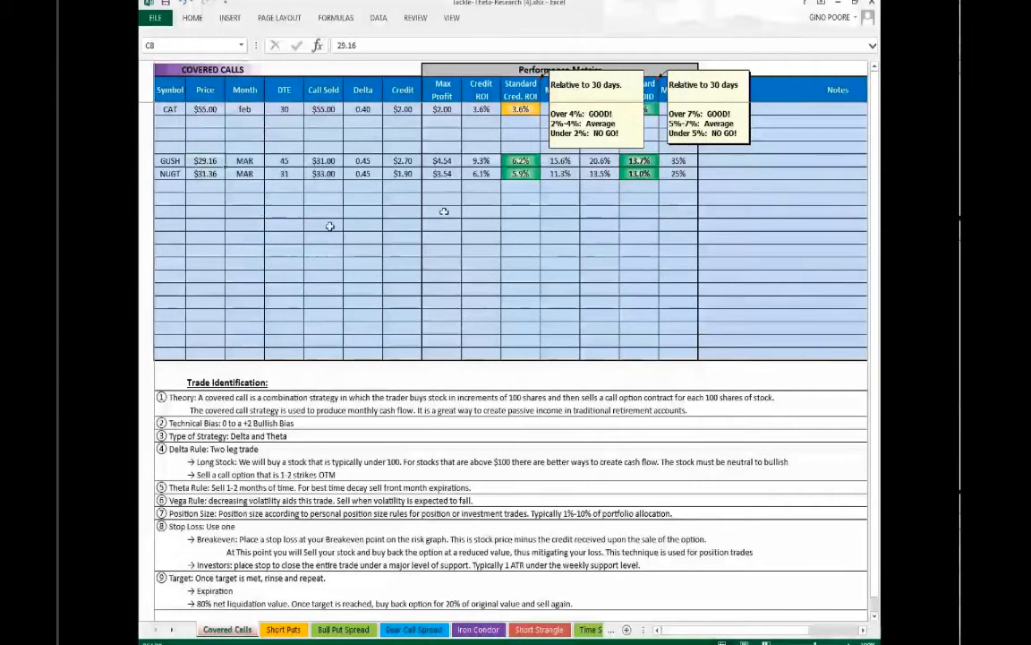
{"action": "left_click", "coordinate": [529, 174]}
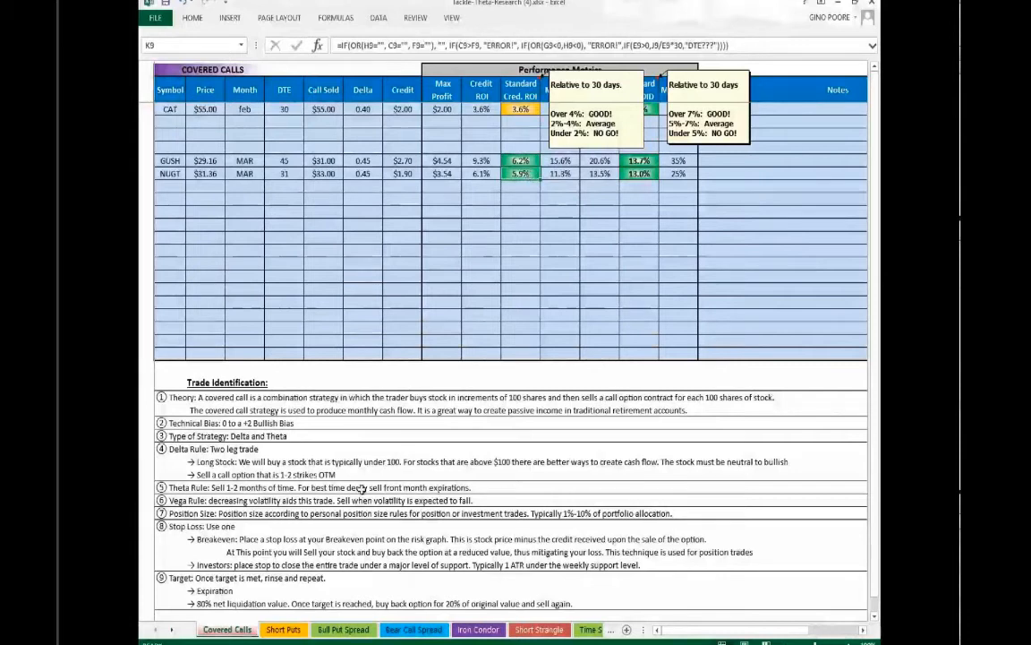
{"action": "left_click", "coordinate": [280, 630]}
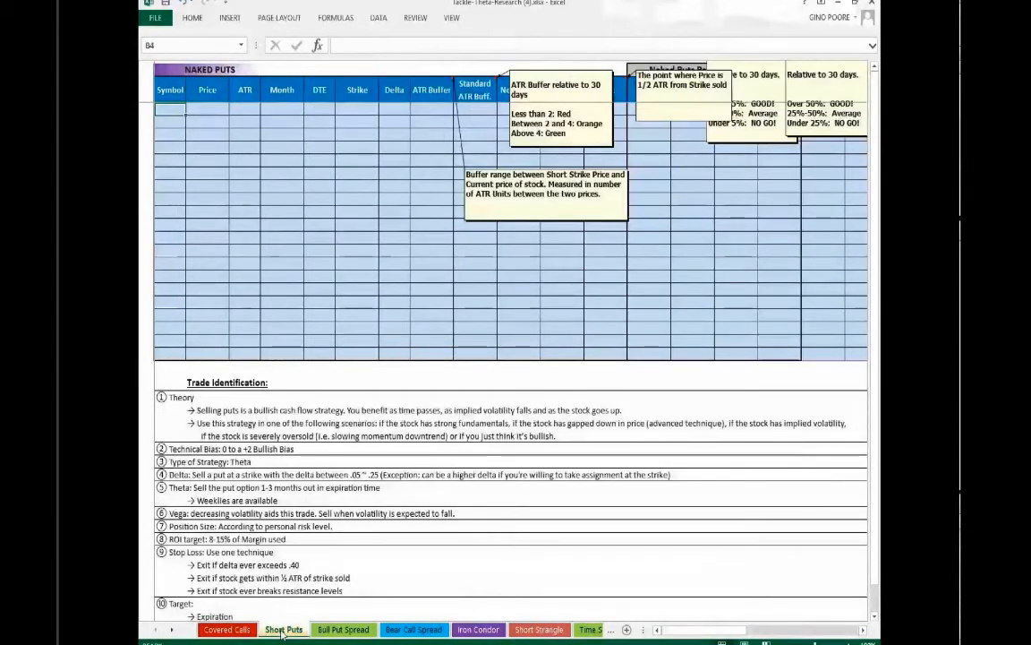
{"action": "left_click", "coordinate": [349, 630]}
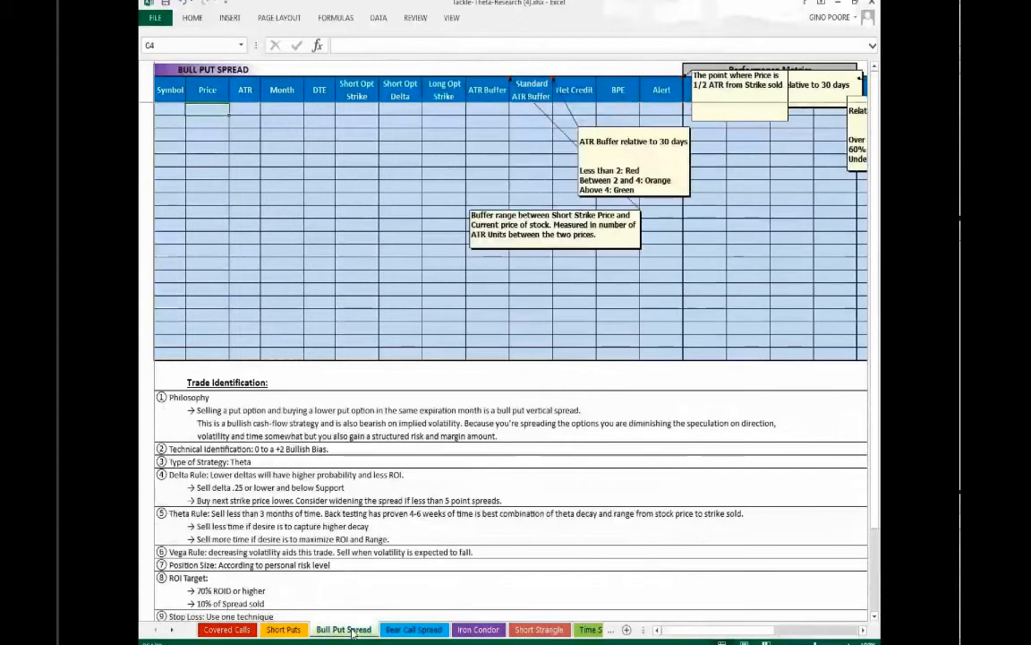
{"action": "left_click", "coordinate": [415, 630]}
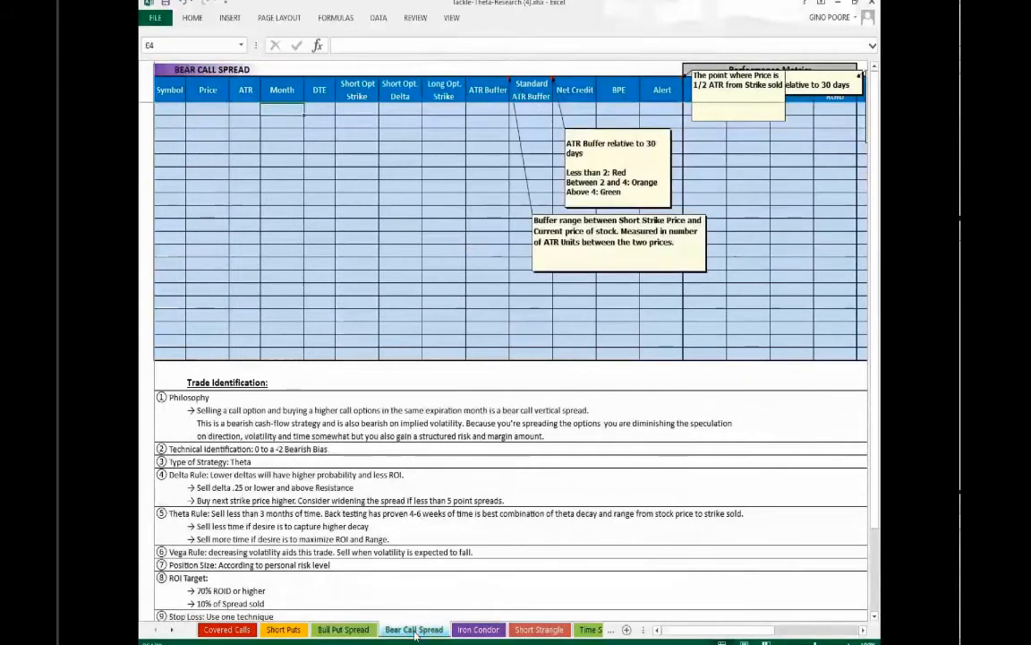
{"action": "left_click", "coordinate": [479, 631]}
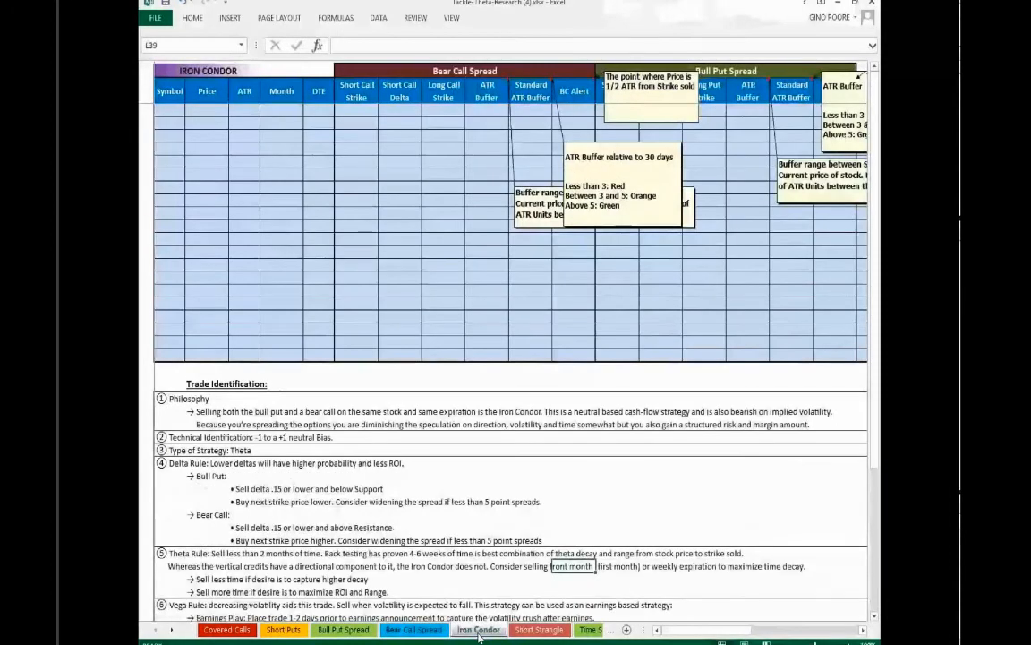
{"action": "left_click", "coordinate": [535, 630]}
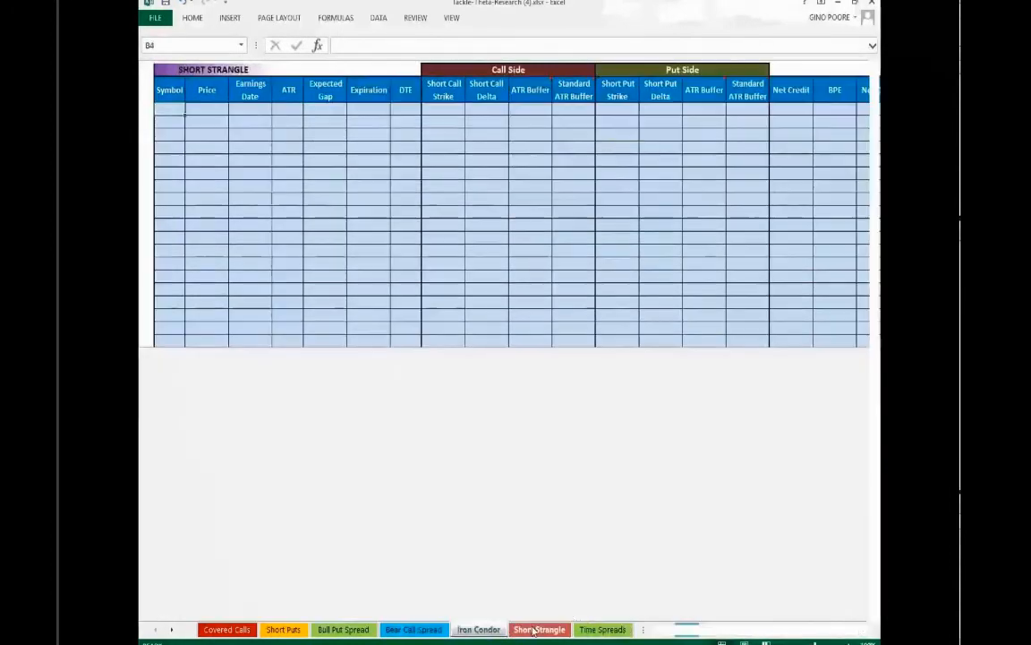
{"action": "left_click", "coordinate": [590, 630]}
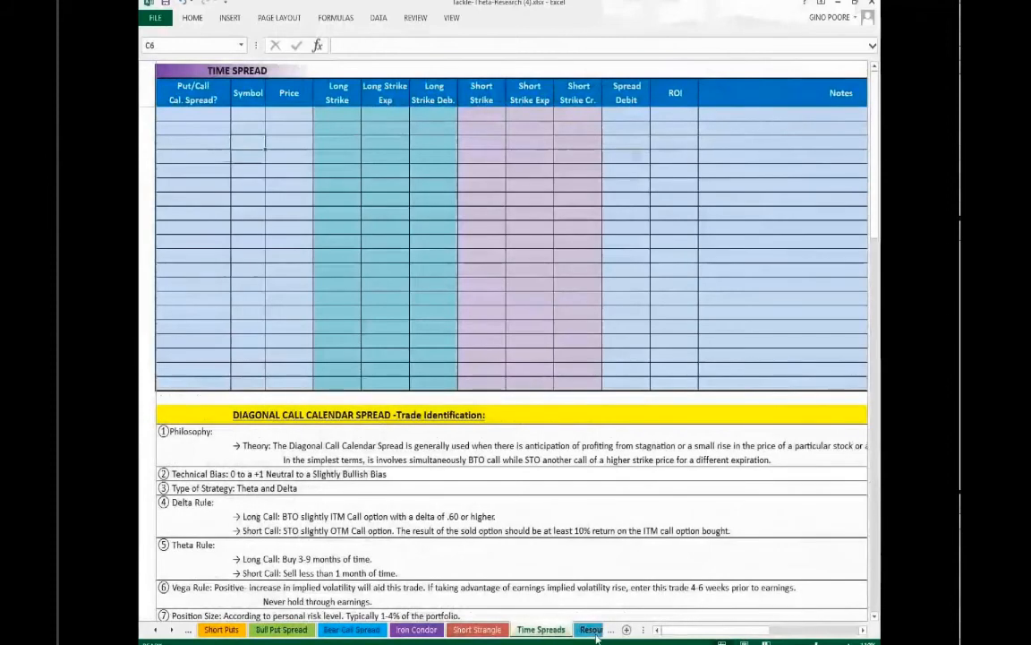
{"action": "left_click", "coordinate": [594, 630]}
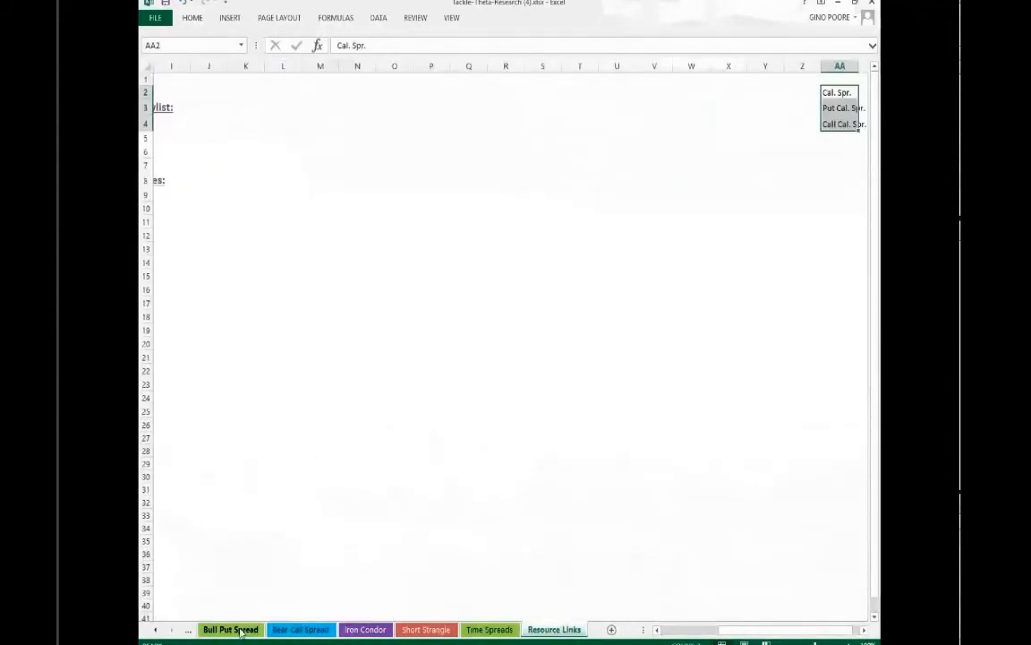
- Revisit the Bull Put Spread sheet and go back to the Covered Calls sheet
{"action": "left_click", "coordinate": [235, 630]}
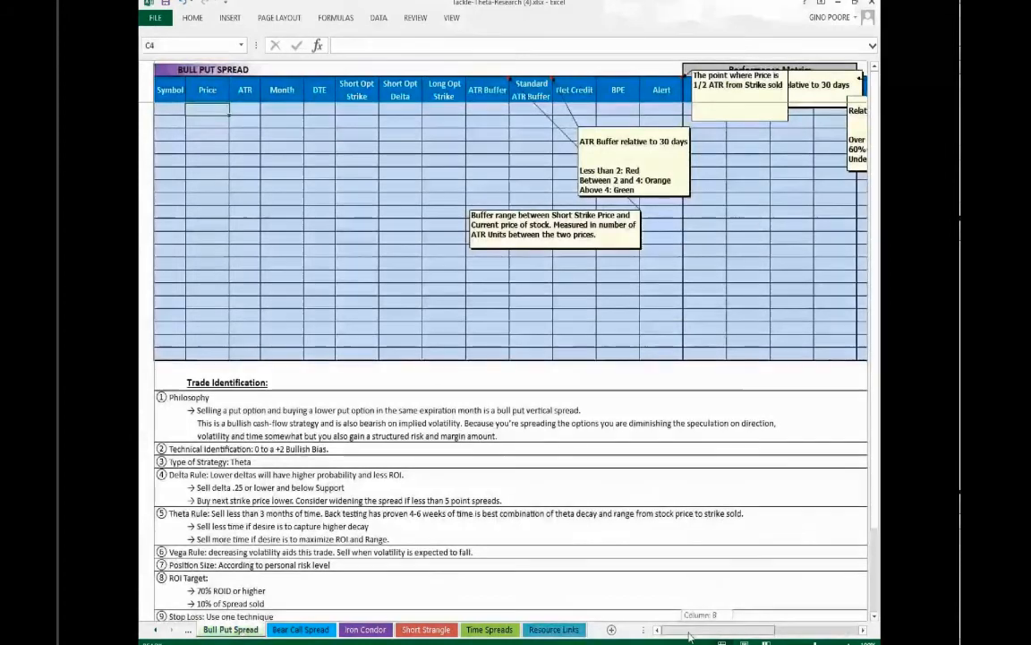
{"action": "left_click", "coordinate": [155, 630]}
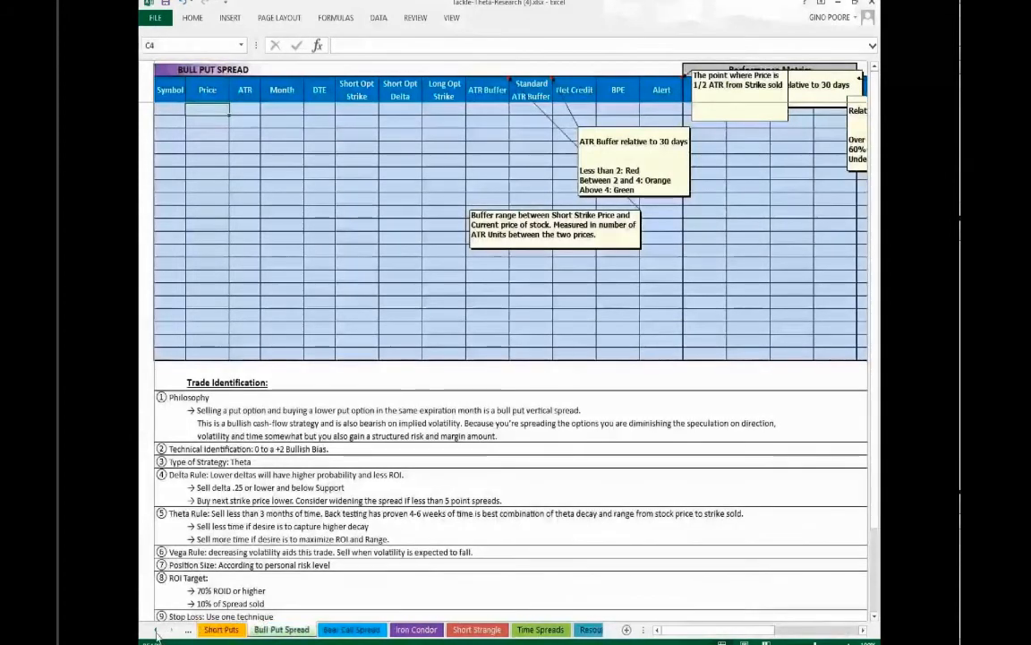
{"action": "left_click", "coordinate": [155, 630]}
{"action": "left_click", "coordinate": [226, 631]}
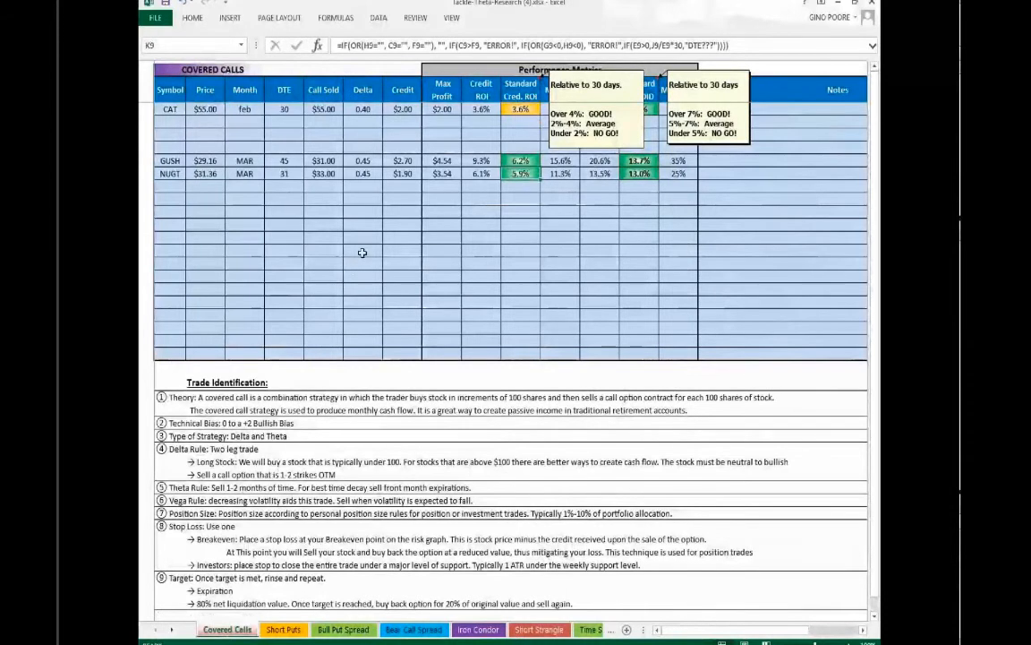
- Switch to the thinkorswim Option Chain window for T, widen it and place it over the empty rows below the covered call trades
{"action": "key", "text": "alt+Tab"}
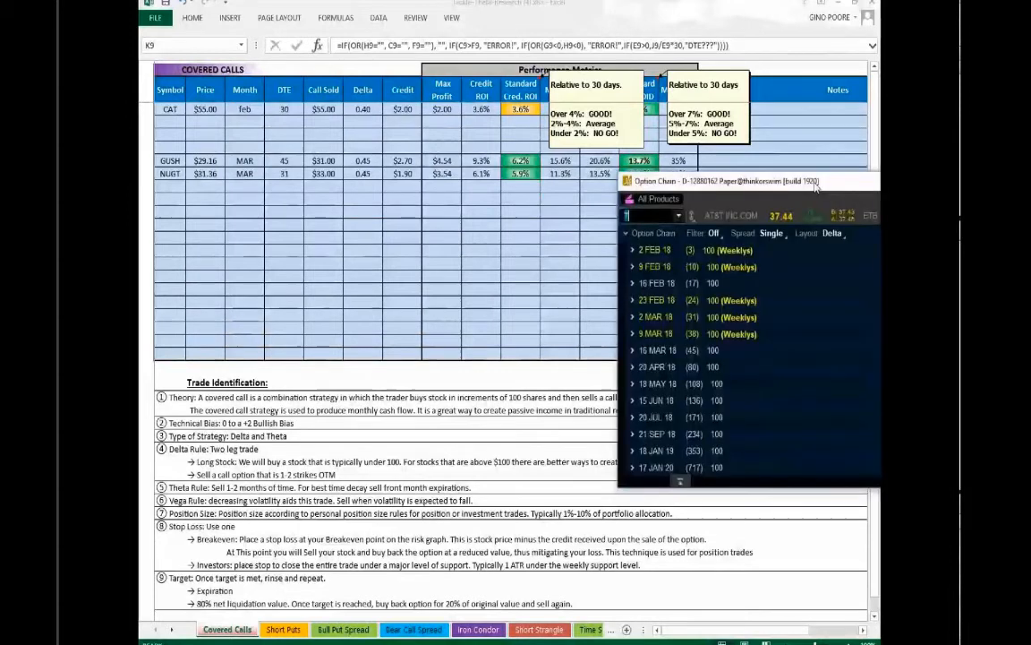
{"action": "left_click_drag", "start_coordinate": [900, 177], "coordinate": [492, 217]}
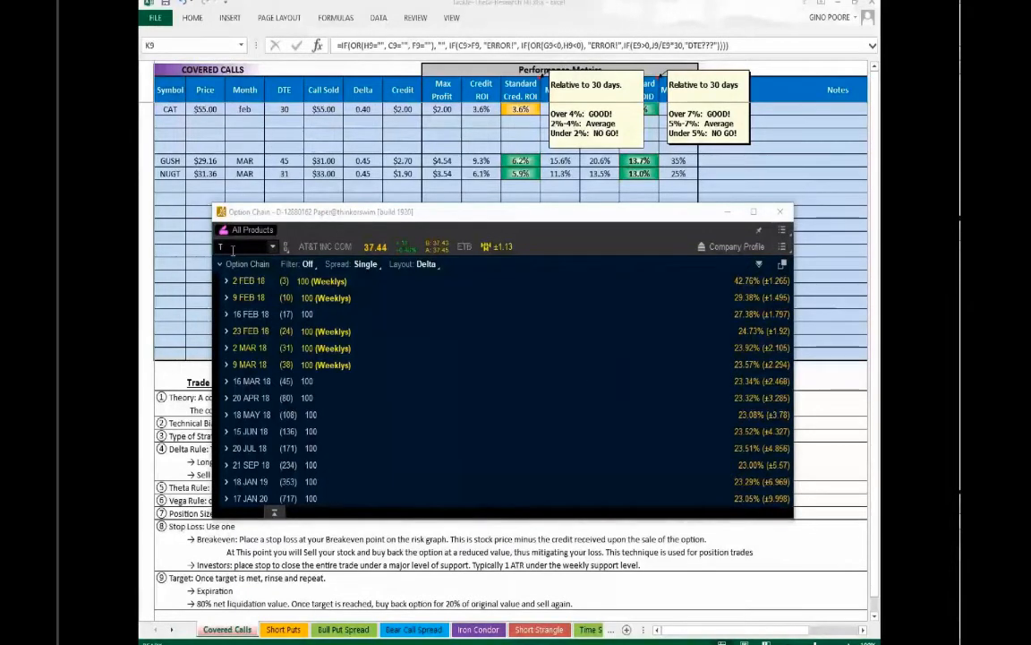
{"action": "left_click", "coordinate": [272, 316]}
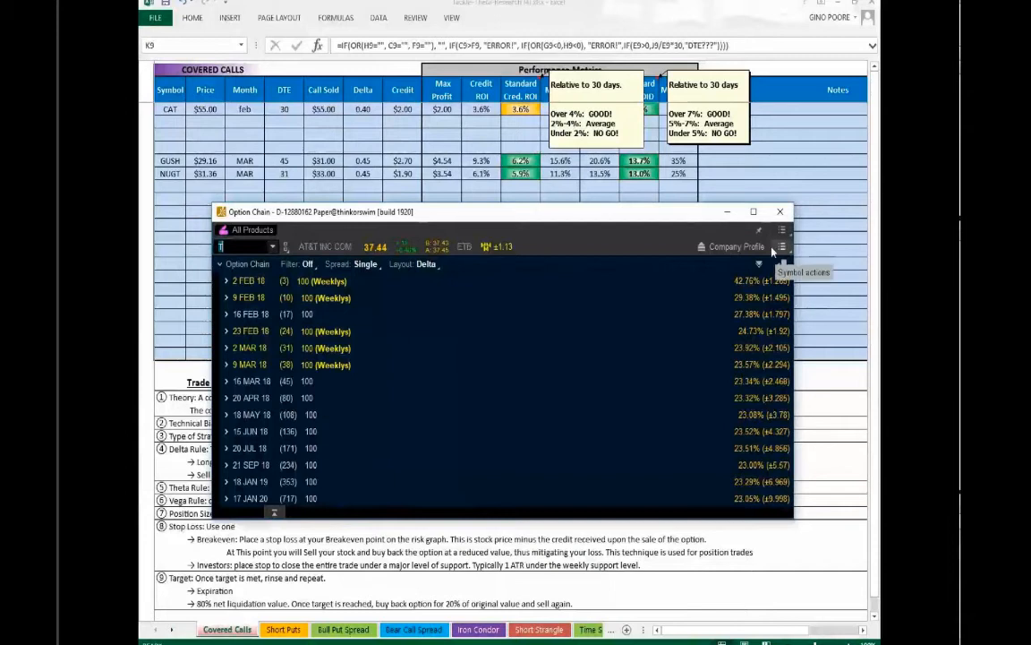
{"action": "mouse_move", "coordinate": [794, 217]}
{"action": "left_mouse_down"}
{"action": "mouse_move", "coordinate": [831, 216]}
{"action": "mouse_move", "coordinate": [793, 204]}
{"action": "left_mouse_up"}
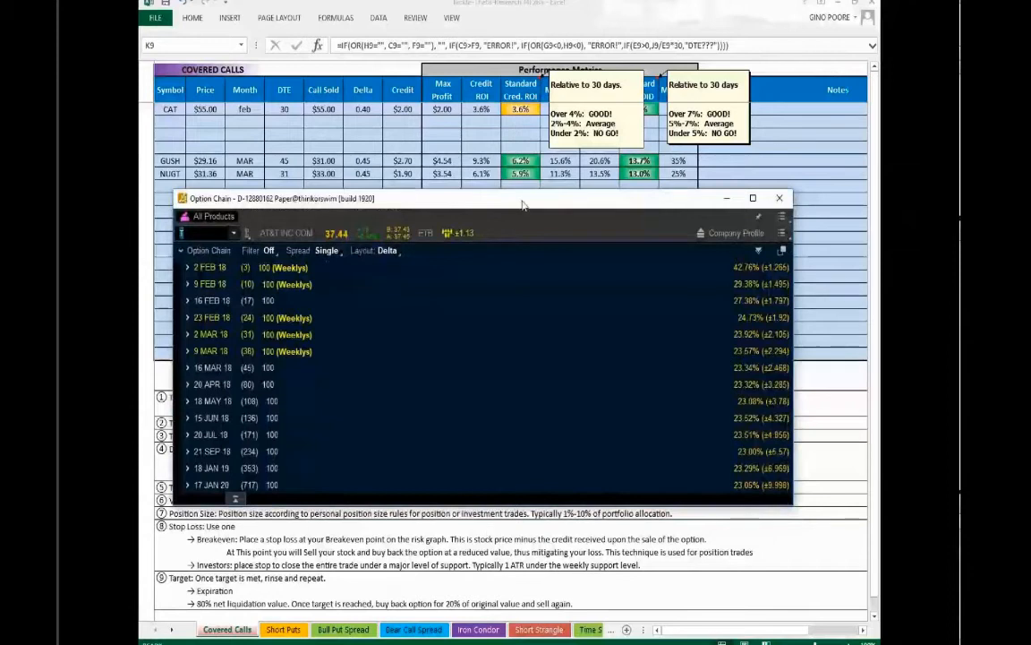
{"action": "left_click_drag", "start_coordinate": [521, 204], "coordinate": [517, 177]}
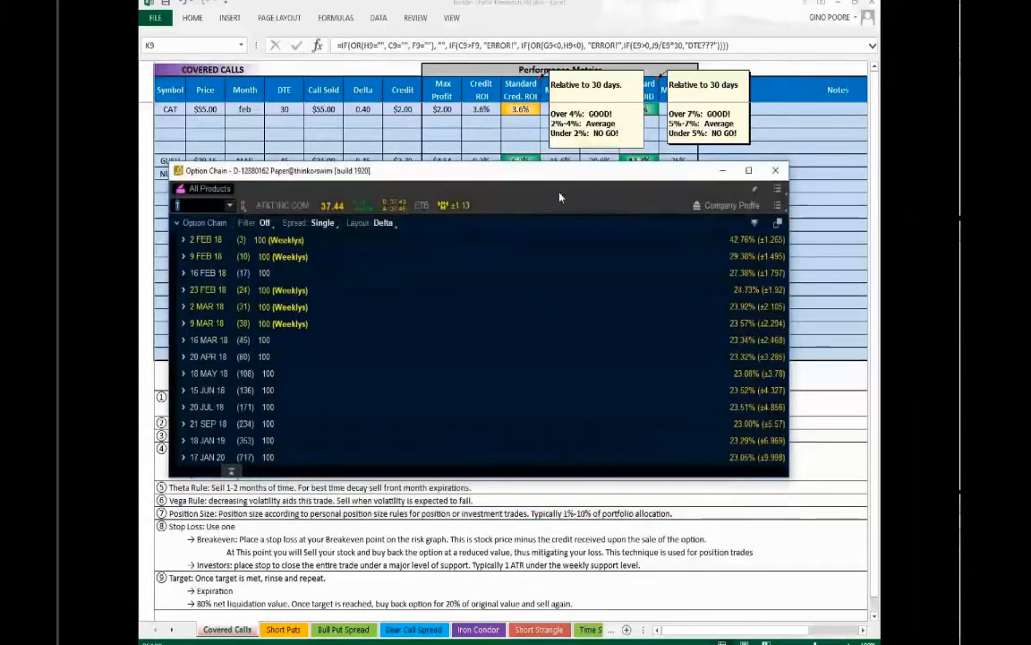
{"action": "left_click_drag", "start_coordinate": [561, 180], "coordinate": [566, 226]}
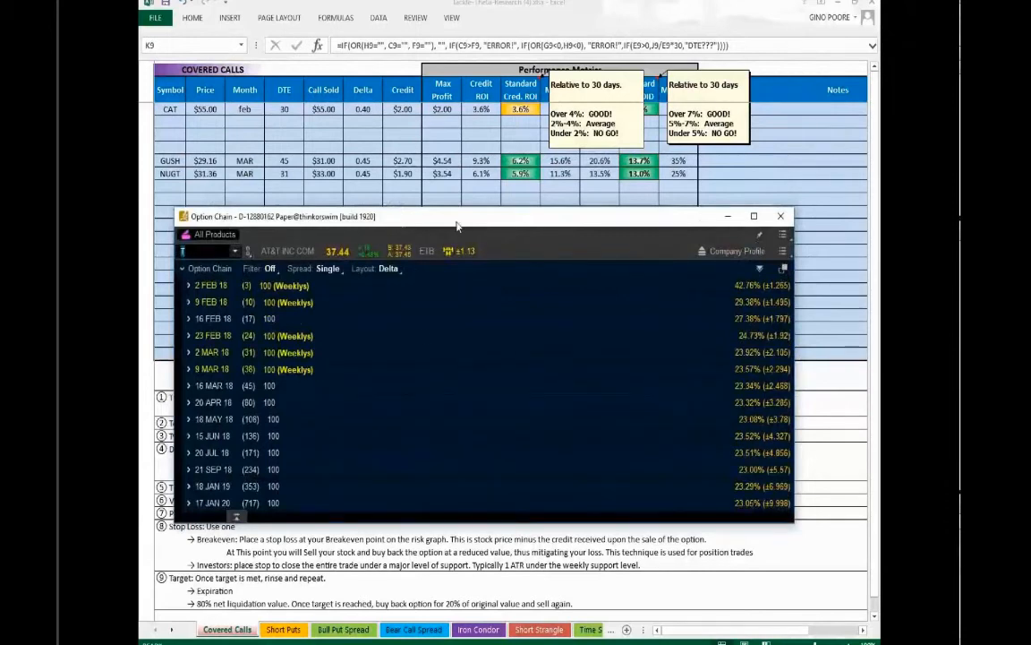
{"action": "left_click_drag", "start_coordinate": [794, 269], "coordinate": [838, 270]}
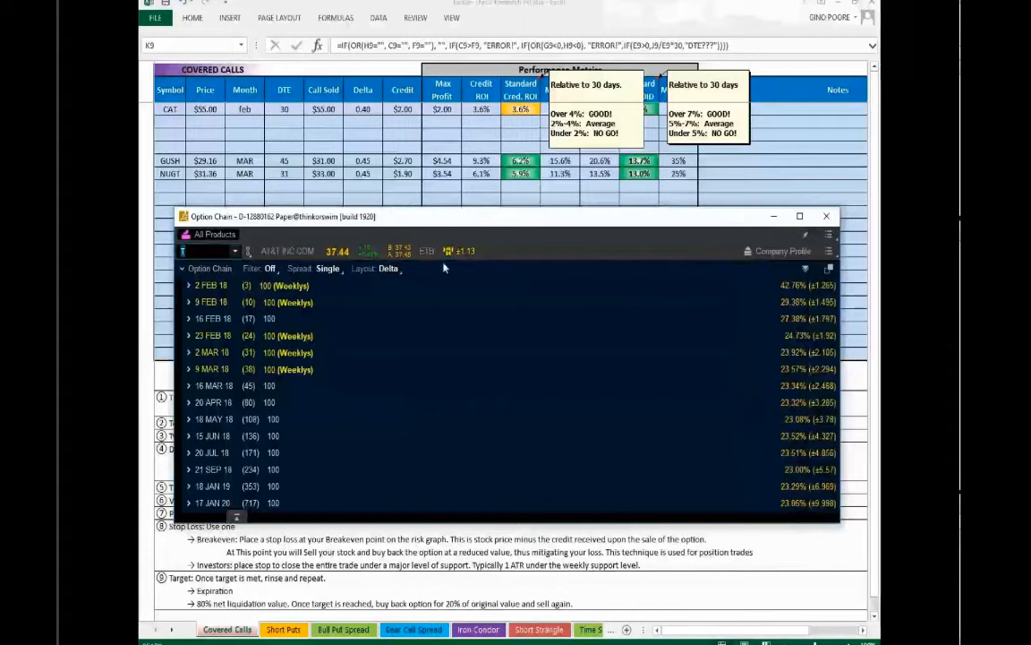
{"action": "mouse_move", "coordinate": [493, 221]}
{"action": "left_mouse_down"}
{"action": "mouse_move", "coordinate": [518, 235]}
{"action": "mouse_move", "coordinate": [486, 232]}
{"action": "left_mouse_up"}
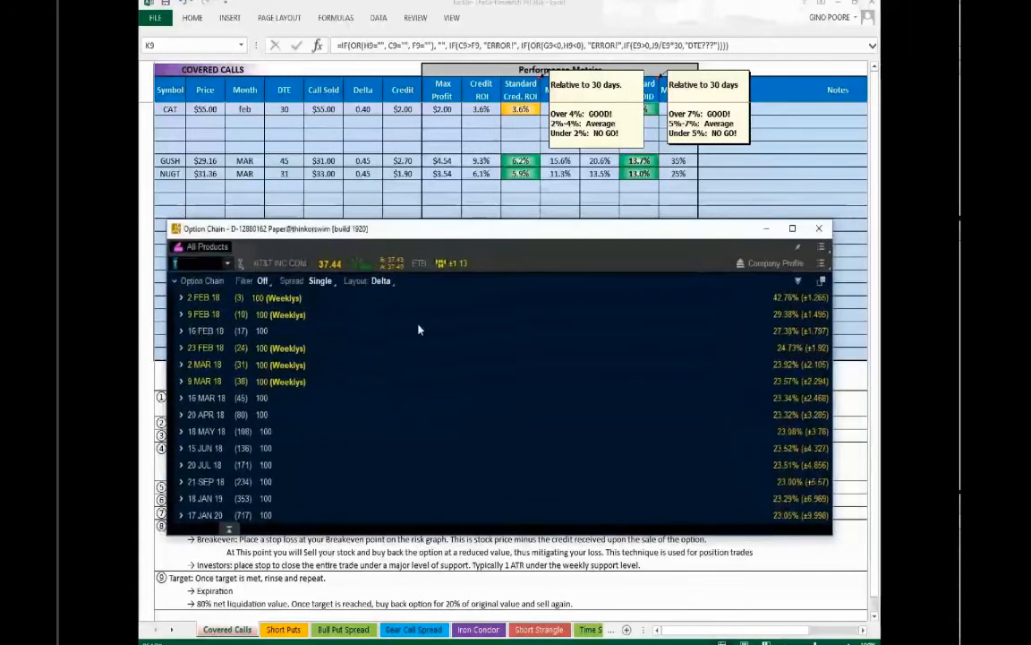
{"action": "left_click_drag", "start_coordinate": [342, 231], "coordinate": [451, 241]}
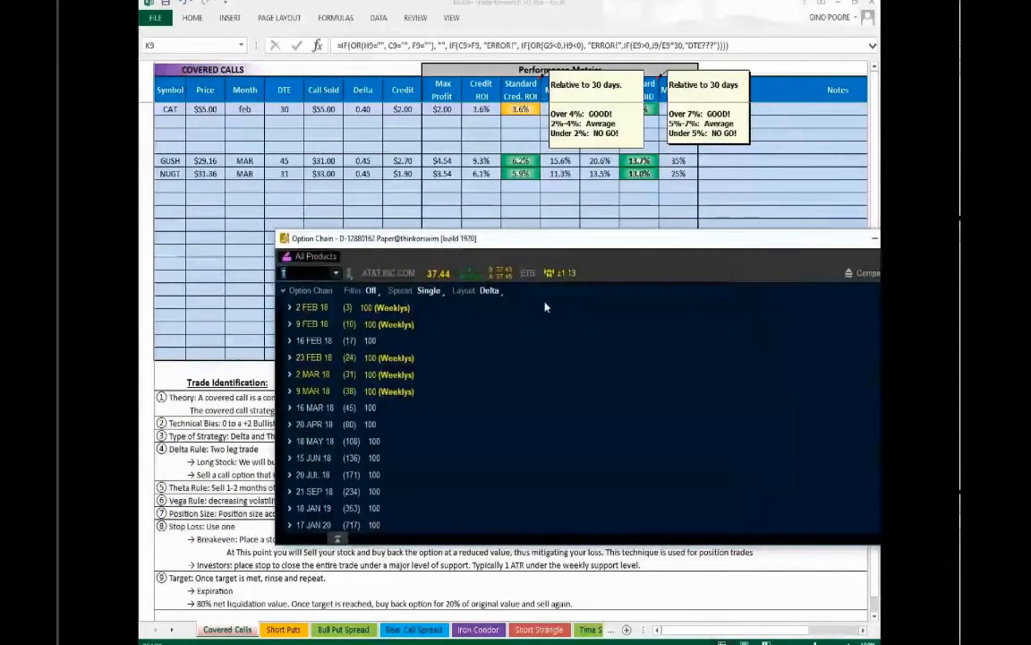
{"action": "left_click", "coordinate": [626, 634]}
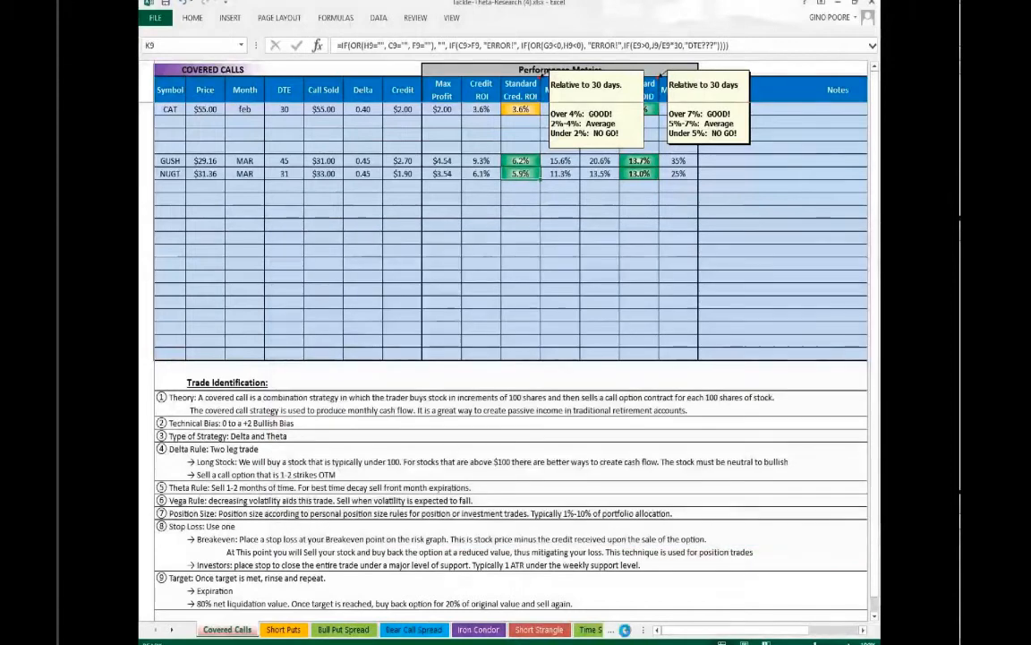
{"action": "left_click", "coordinate": [626, 630]}
{"action": "left_click", "coordinate": [626, 630]}
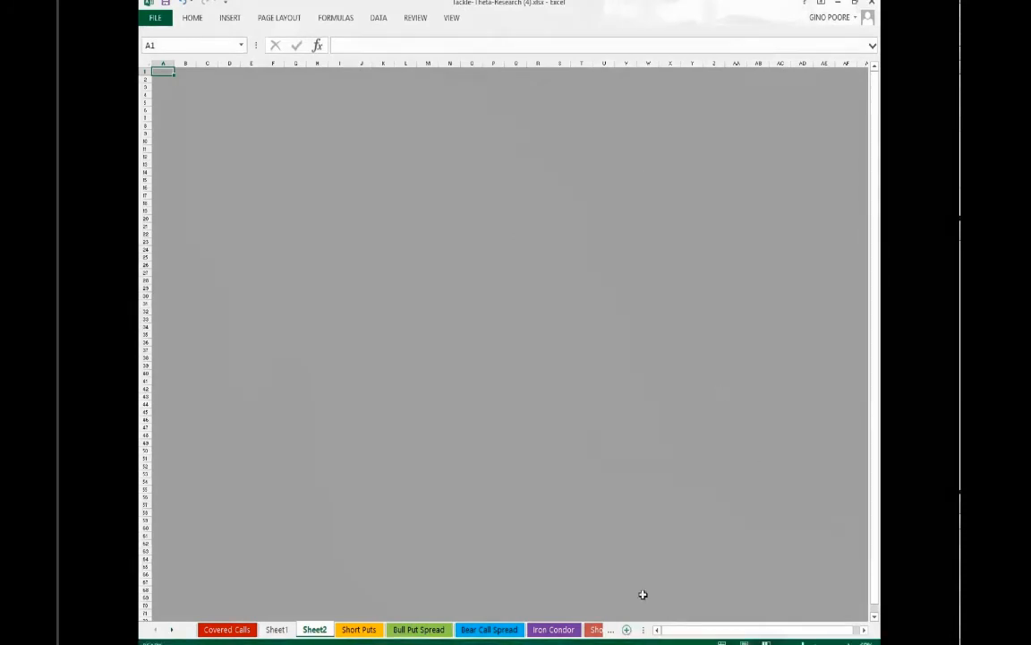
{"action": "left_click", "coordinate": [229, 630]}
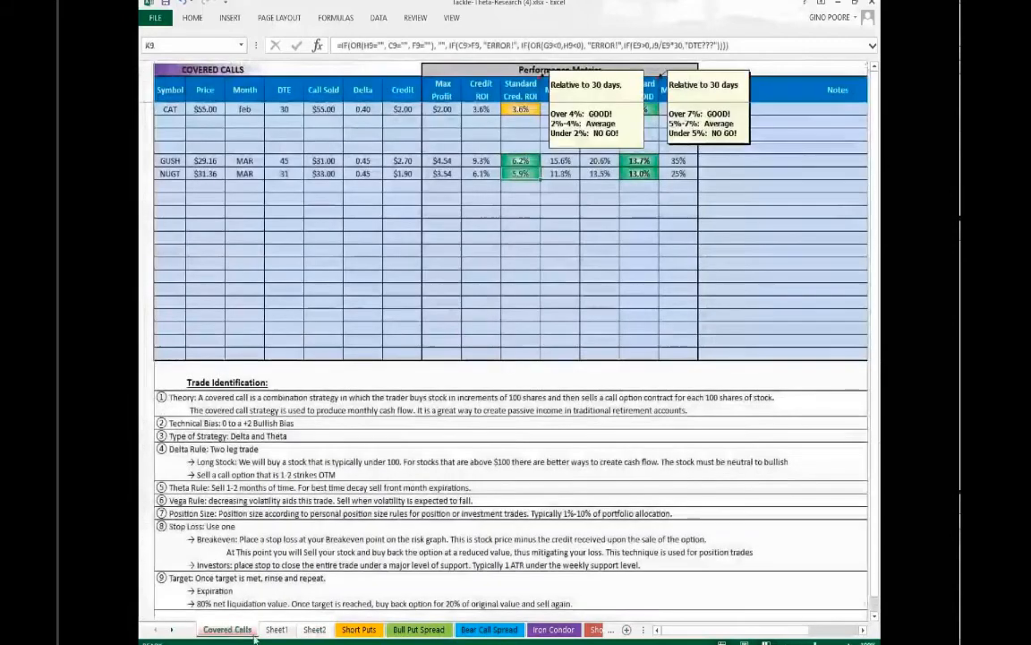
{"action": "left_click", "coordinate": [316, 631]}
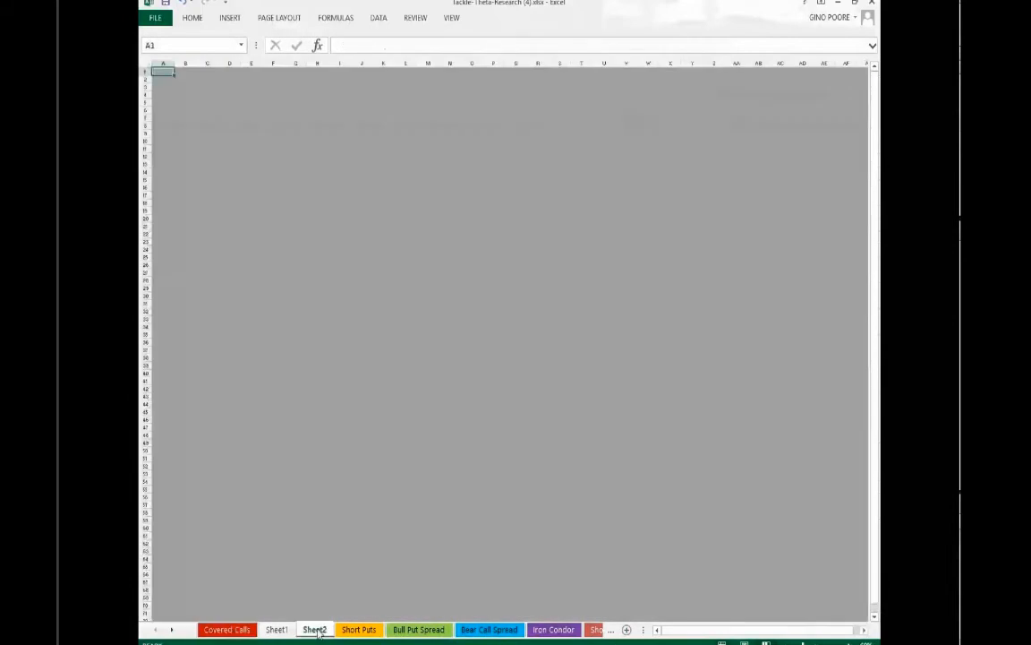
{"action": "right_click", "coordinate": [318, 631]}
{"action": "left_click", "coordinate": [341, 586]}
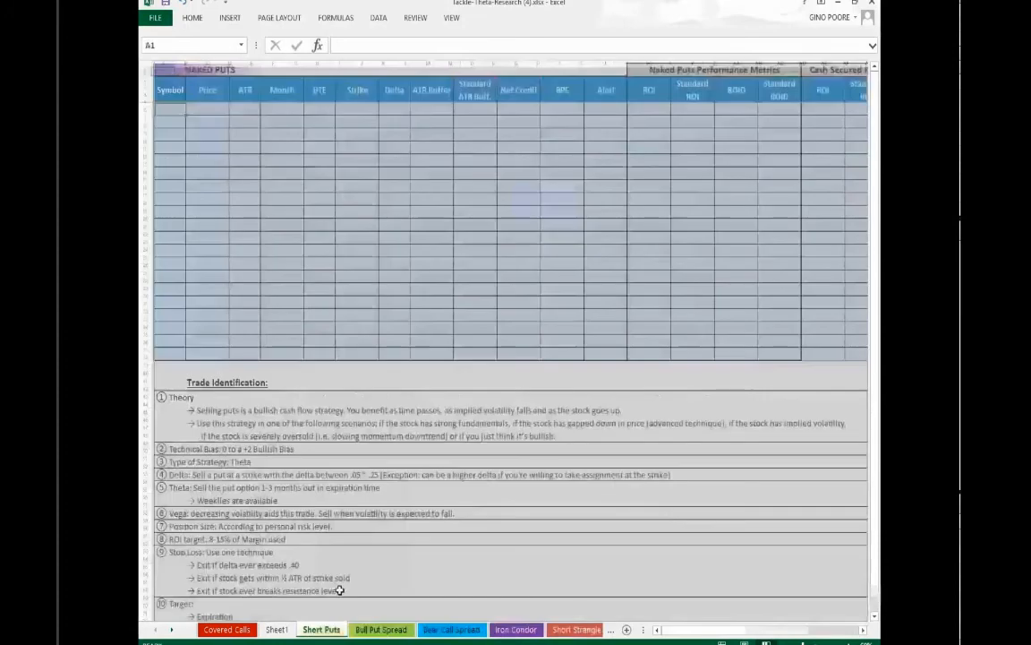
{"action": "right_click", "coordinate": [284, 630]}
{"action": "left_click", "coordinate": [300, 589]}
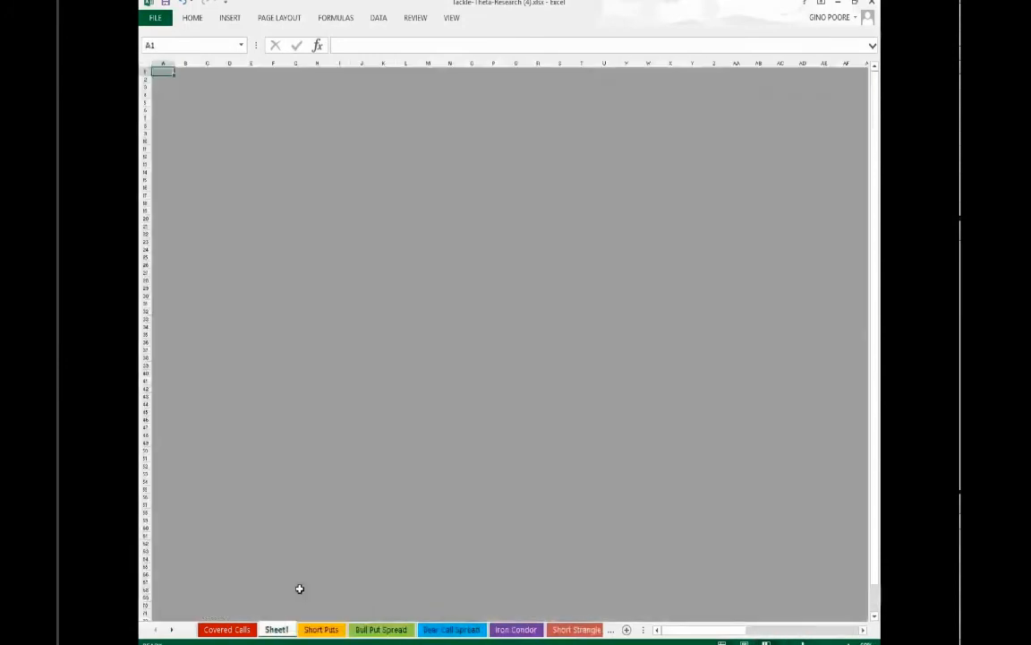
{"action": "left_click_drag", "start_coordinate": [716, 631], "coordinate": [713, 632]}
{"action": "left_click_drag", "start_coordinate": [815, 642], "coordinate": [825, 642]}
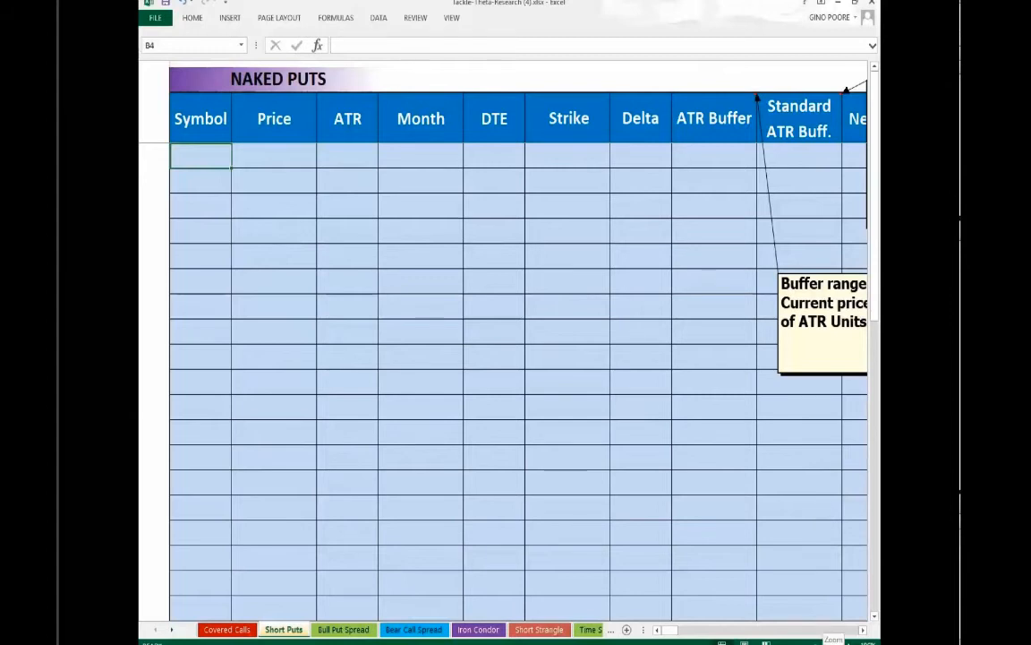
{"action": "left_click_drag", "start_coordinate": [827, 643], "coordinate": [815, 643]}
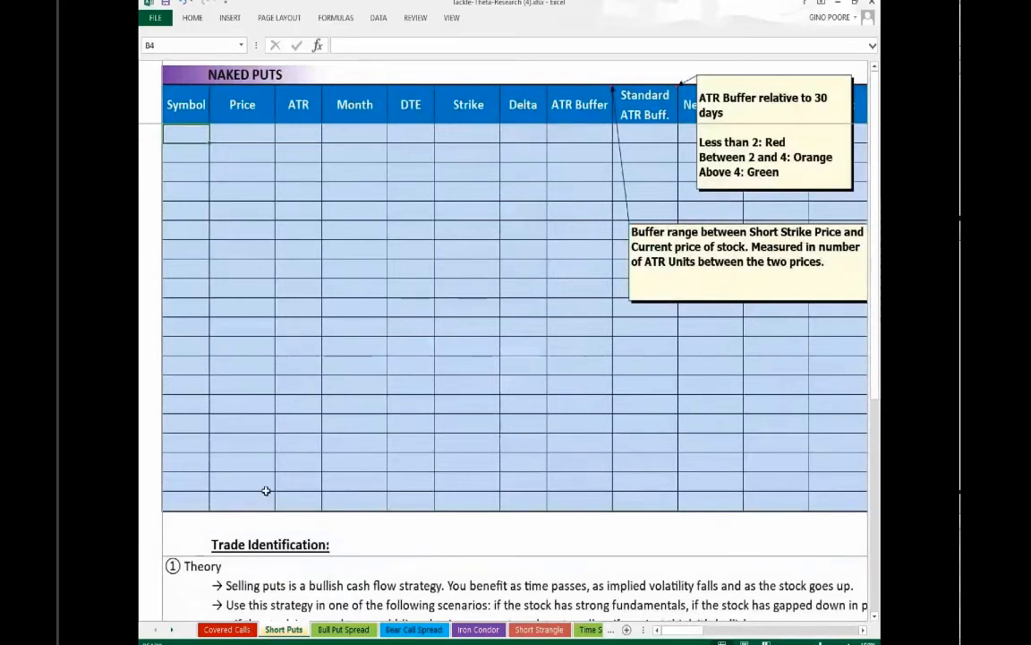
- Enter the symbol T in cell B11 of the Covered Calls sheet
{"action": "left_click", "coordinate": [228, 630]}
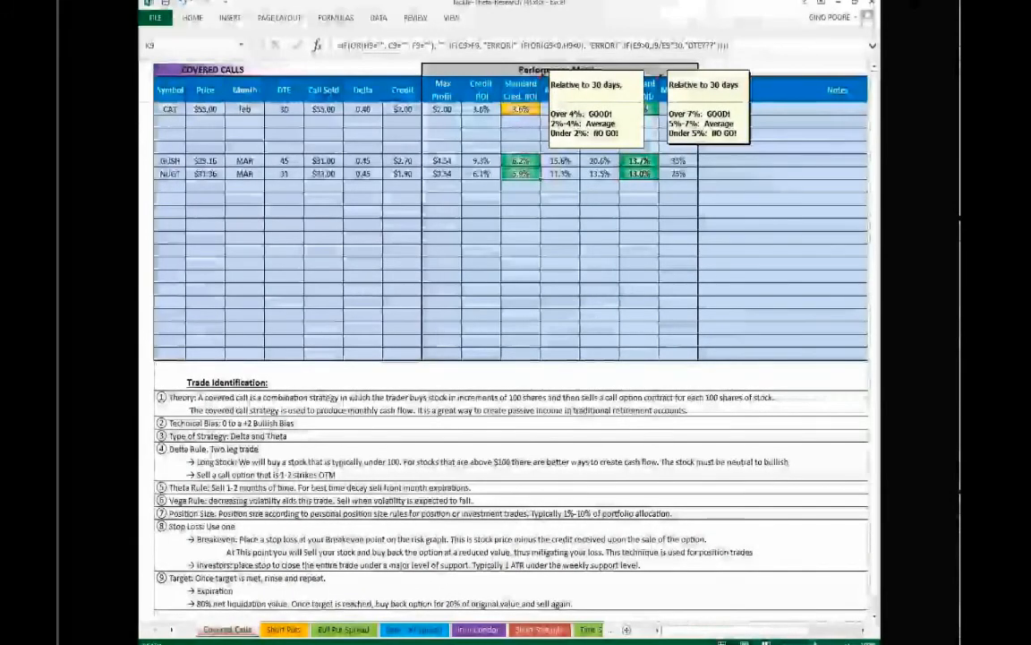
{"action": "left_click", "coordinate": [849, 643]}
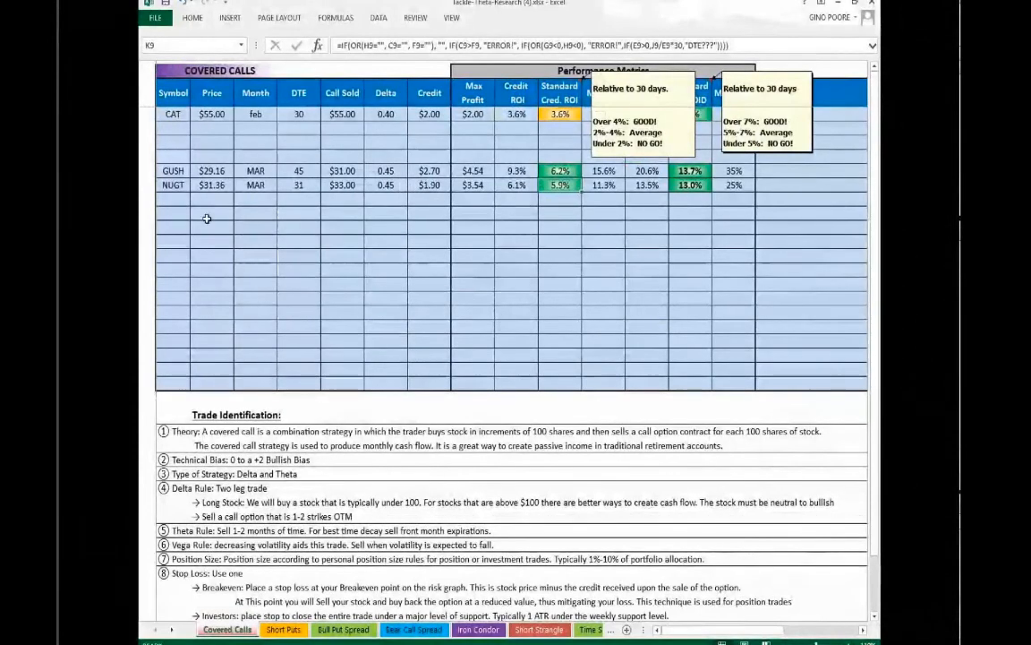
{"action": "left_click", "coordinate": [174, 209]}
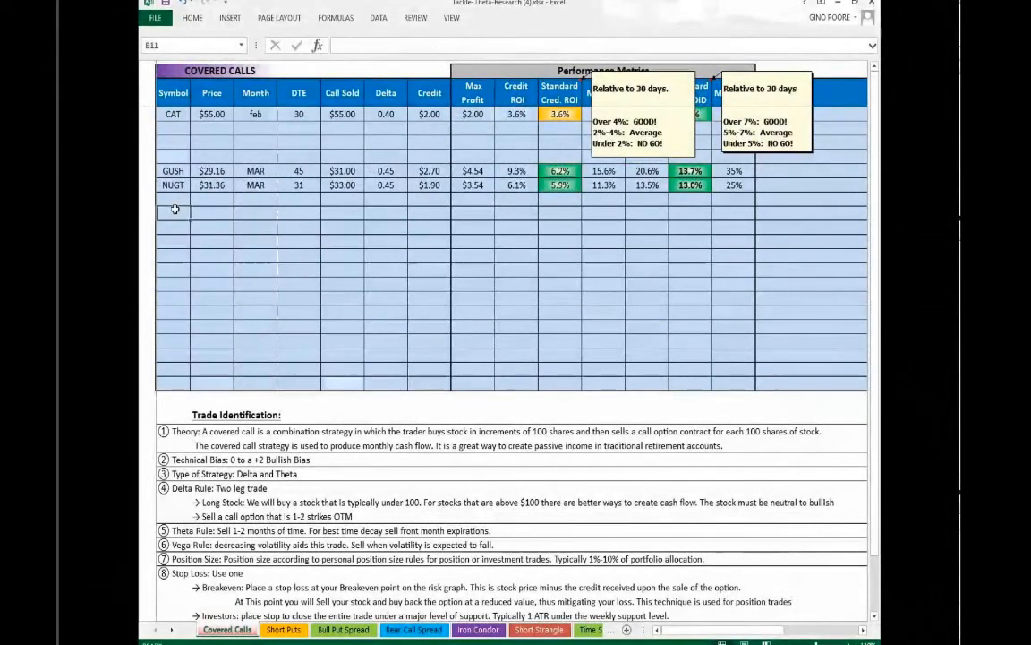
{"action": "type", "text": "t"}
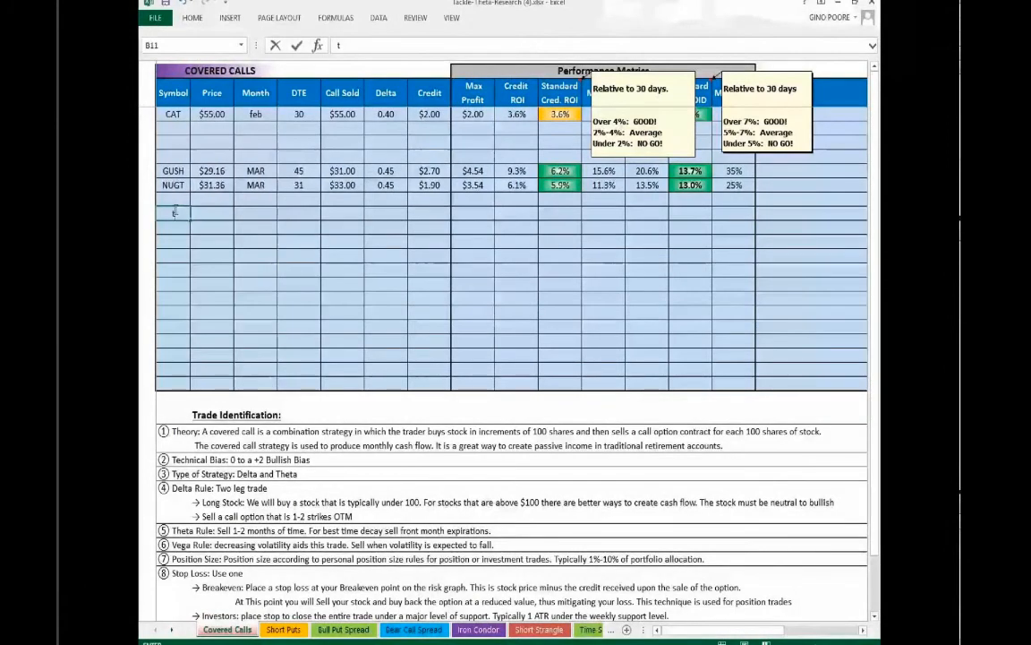
{"action": "type", "text": "T"}
{"action": "left_click", "coordinate": [222, 216]}
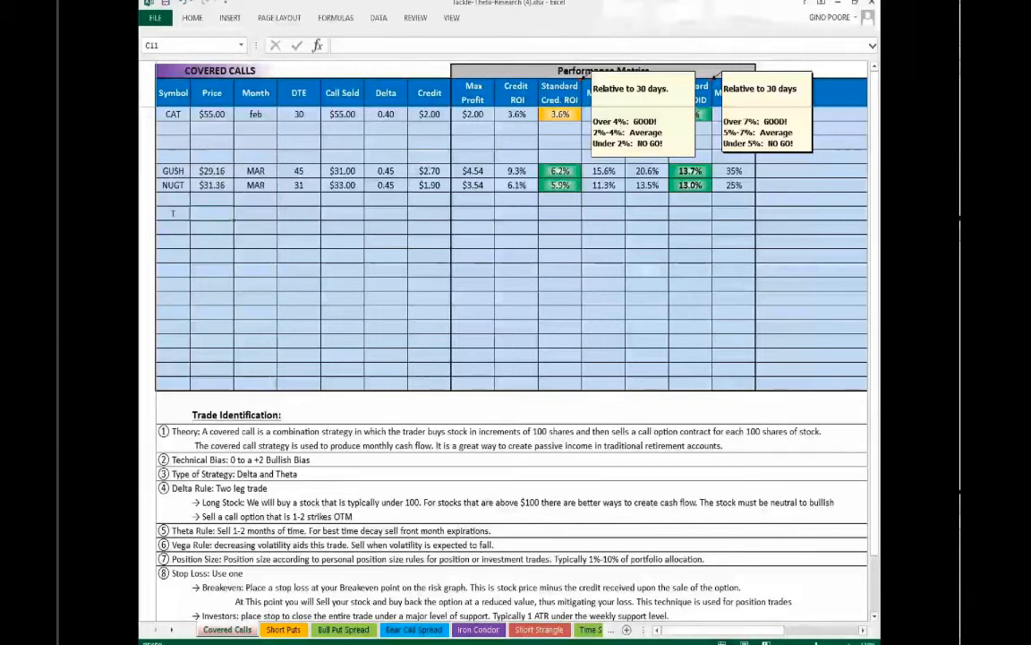
- Look up T's current price in the option chain and enter 37.44 as its price in cell C11 of Covered Calls
{"action": "key", "text": "alt+Tab"}
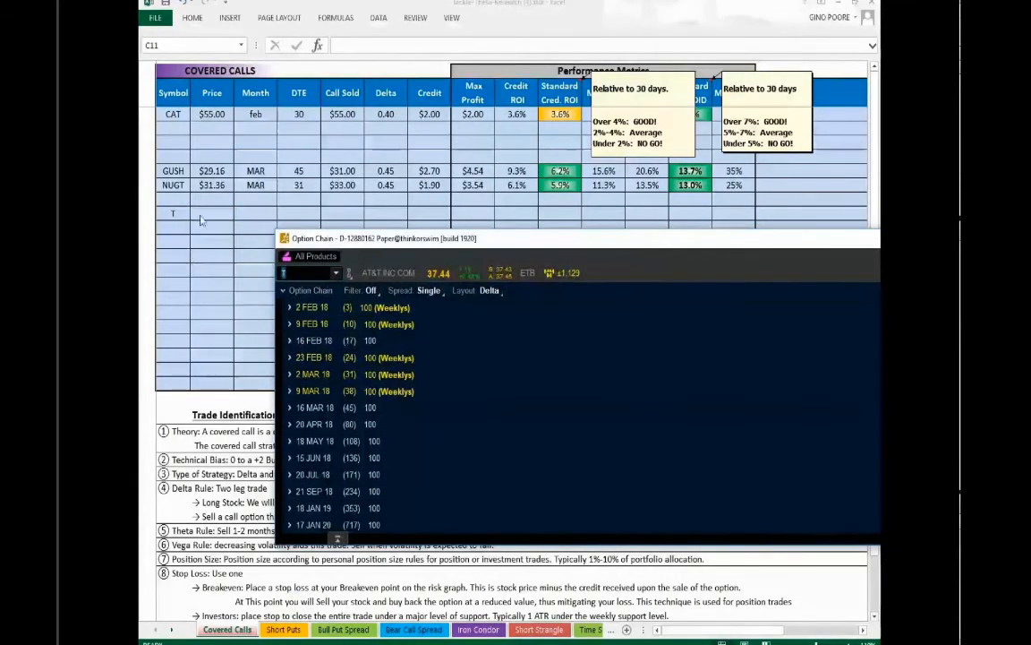
{"action": "left_click", "coordinate": [200, 214]}
{"action": "type", "text": "3"}
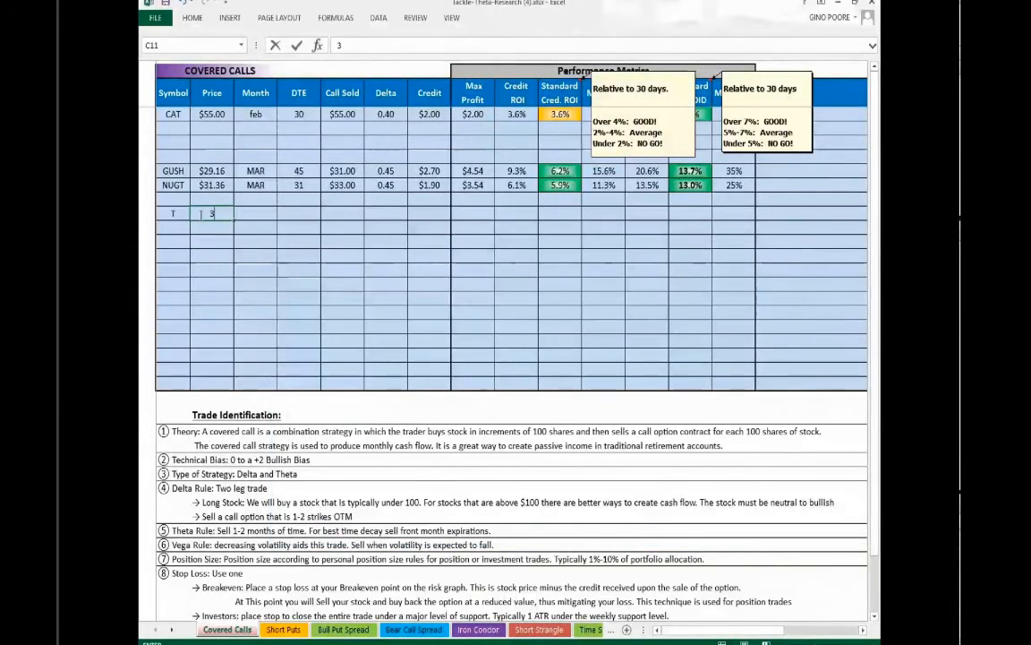
{"action": "type", "text": "7.44"}
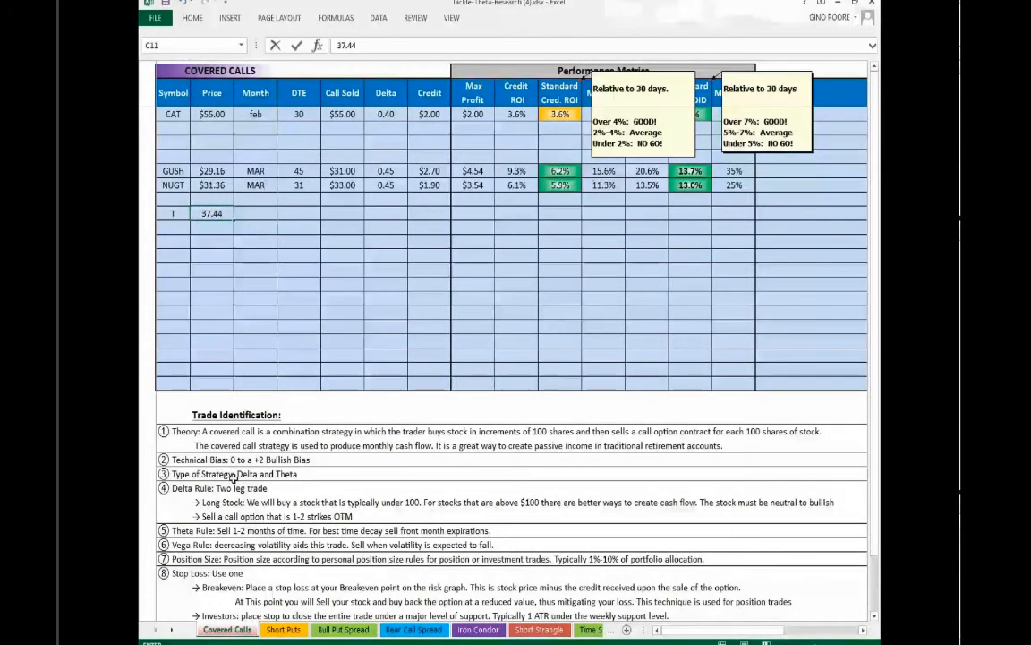
{"action": "scroll", "coordinate": [231, 477], "scroll_direction": "down", "scroll_amount": 1}
{"action": "scroll", "coordinate": [231, 477], "scroll_direction": "down", "scroll_amount": 1}
{"action": "scroll", "coordinate": [232, 477], "scroll_direction": "up", "scroll_amount": 2}
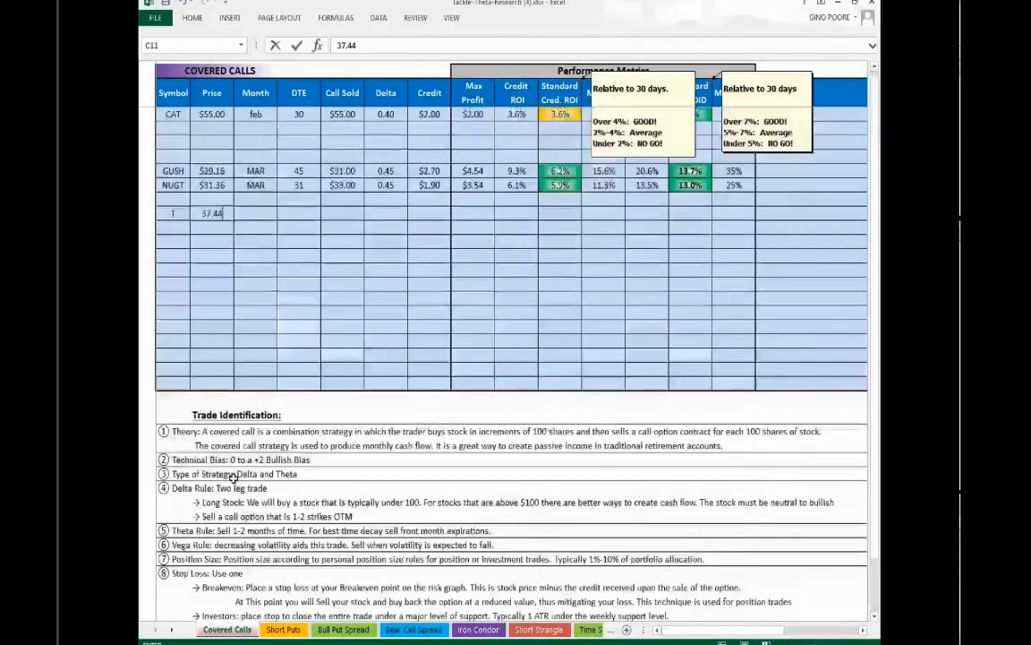
{"action": "left_click", "coordinate": [264, 214]}
- Switch to the thinkorswim Option Chain, expand the 2 MAR 18 expiration and limit the display to 8 strikes
{"action": "key", "text": "alt+Tab"}
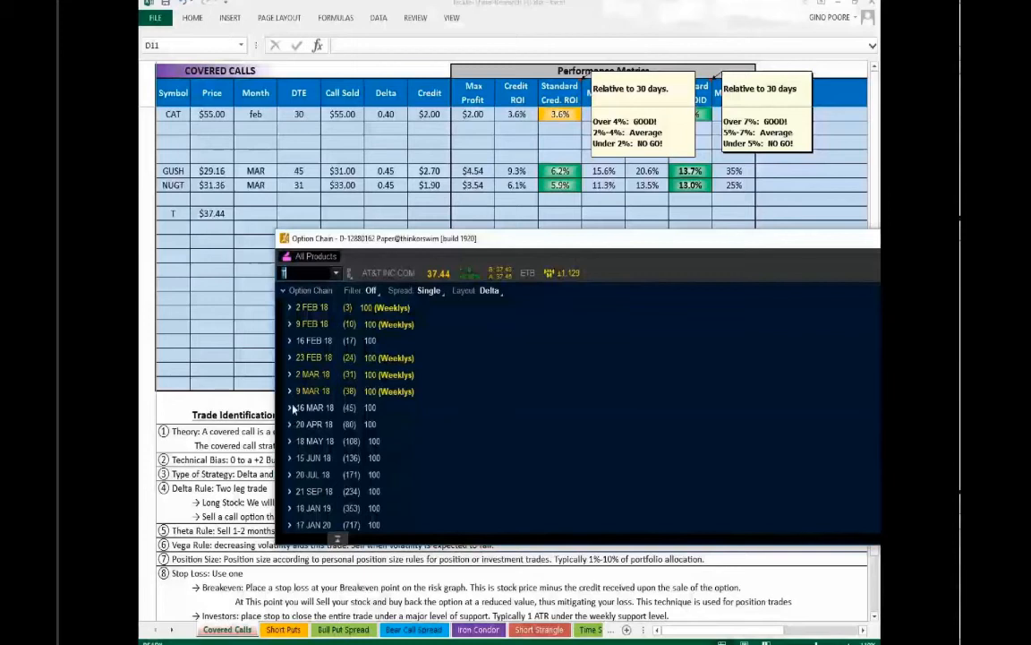
{"action": "left_click", "coordinate": [292, 376]}
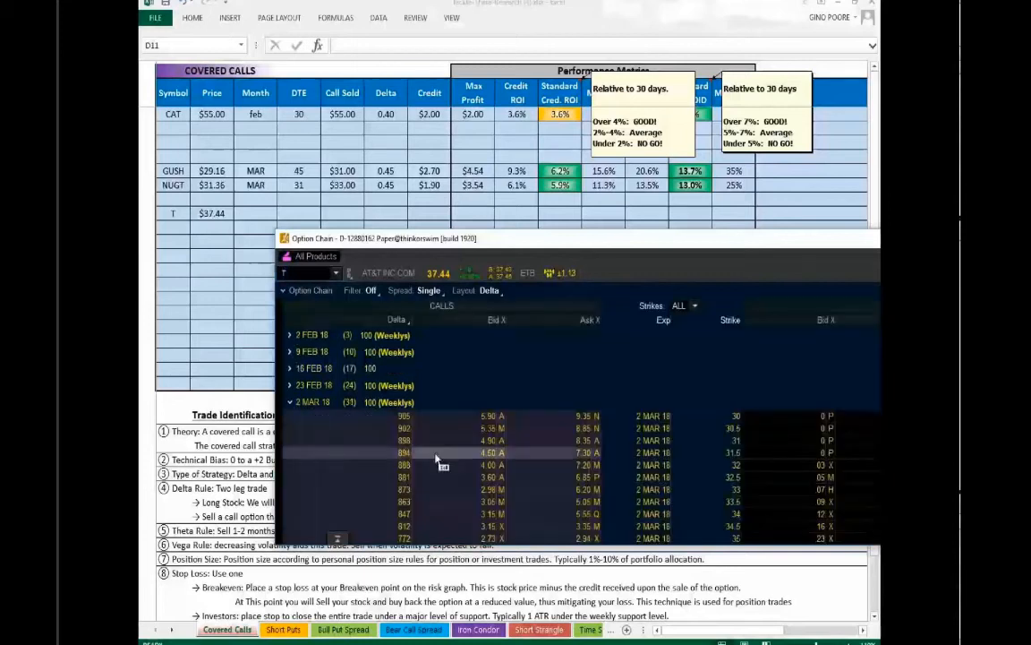
{"action": "left_click", "coordinate": [685, 305]}
{"action": "left_click", "coordinate": [686, 366]}
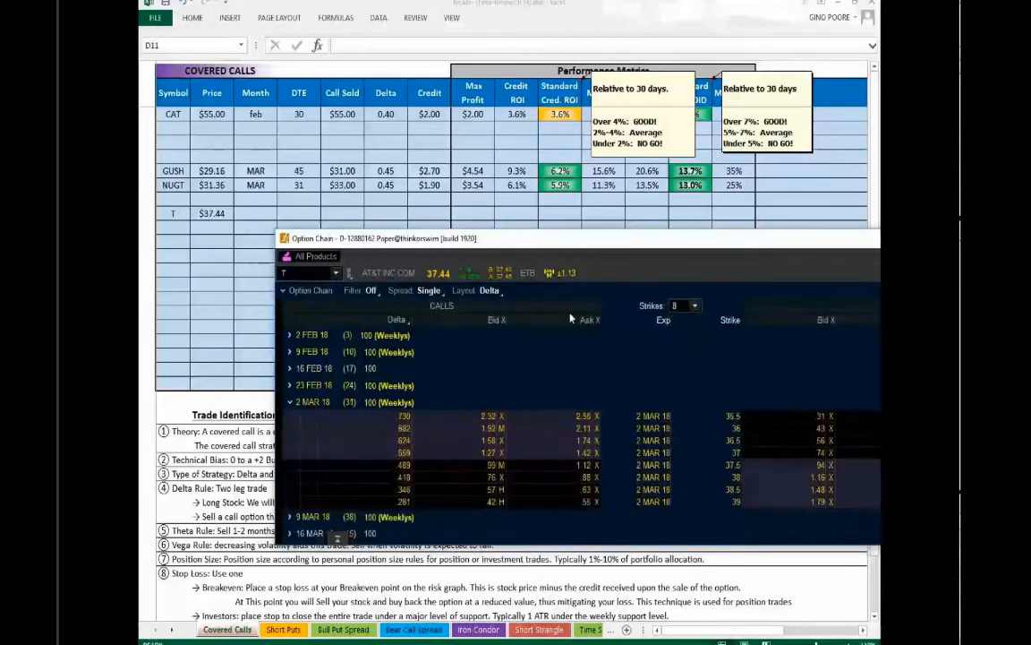
{"action": "left_click", "coordinate": [478, 291]}
{"action": "left_click", "coordinate": [488, 292]}
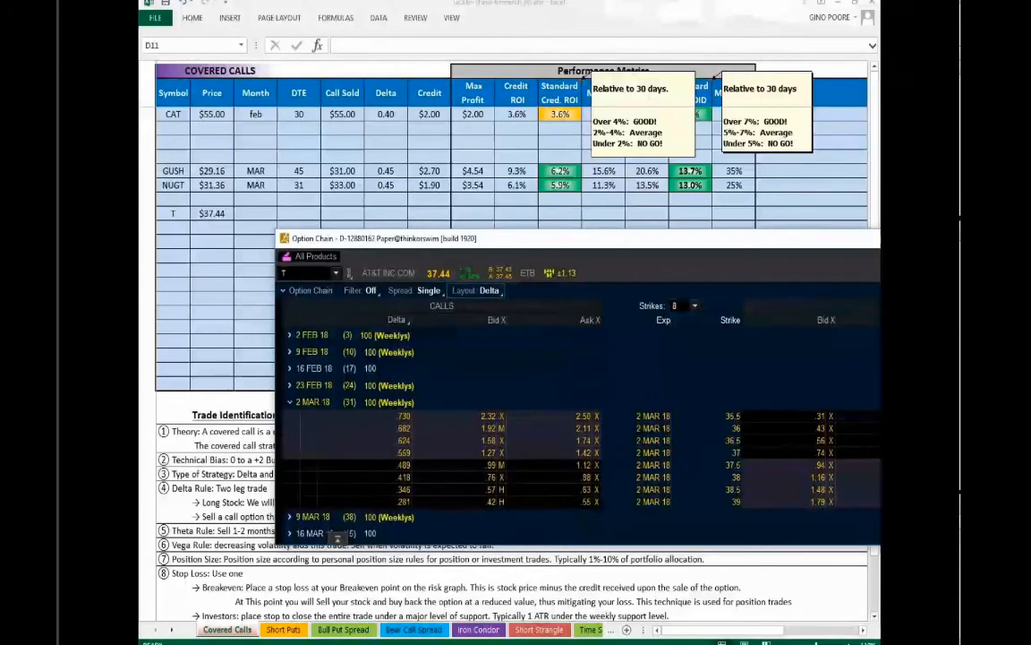
- Narrow the Option Chain window, shift it slightly lower, and collapse and re-expand the 2 MAR 18 expiration
{"action": "left_click_drag", "start_coordinate": [880, 381], "coordinate": [863, 381]}
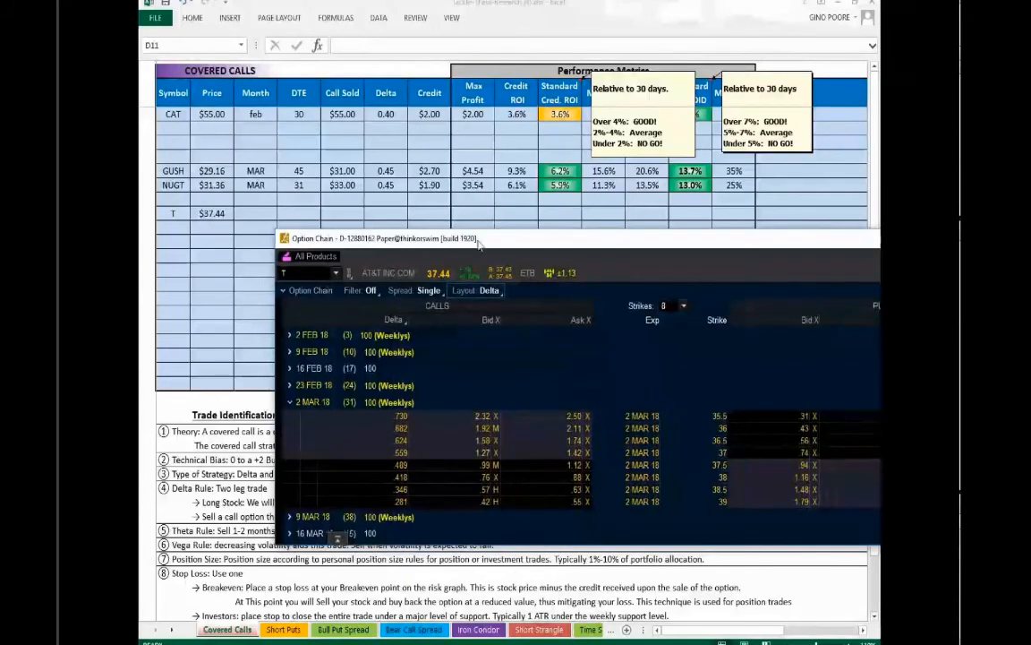
{"action": "left_click_drag", "start_coordinate": [479, 244], "coordinate": [477, 268]}
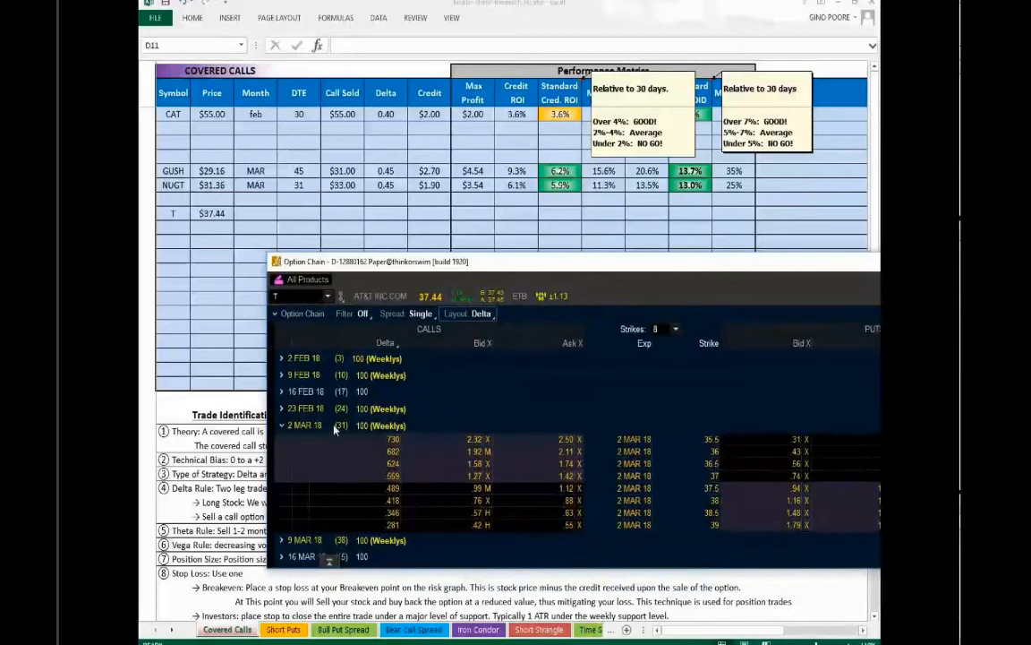
{"action": "left_click", "coordinate": [289, 427]}
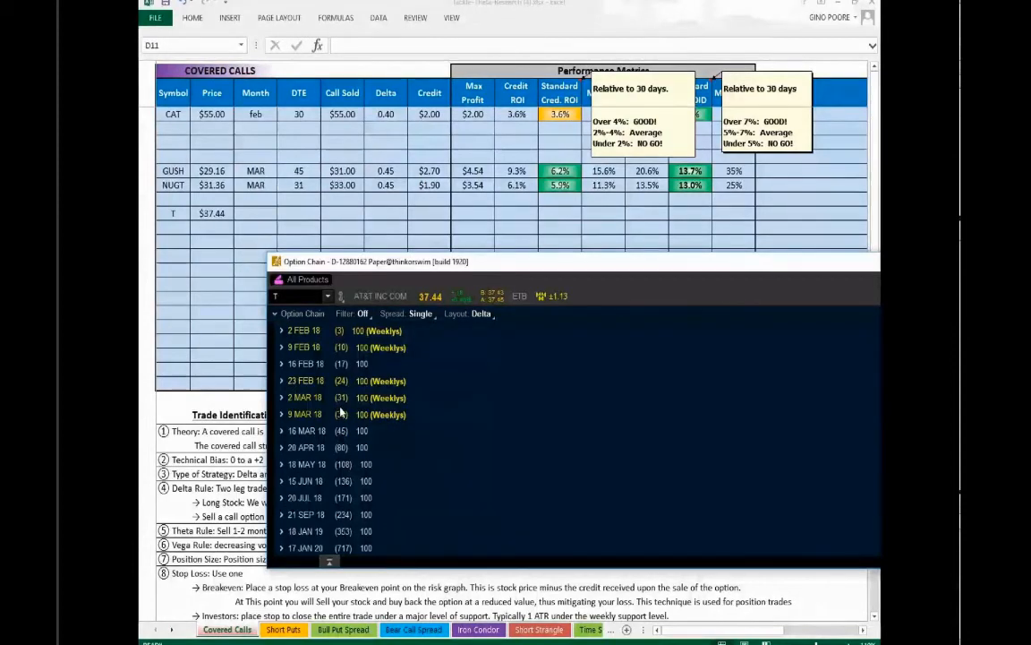
{"action": "left_click", "coordinate": [287, 402]}
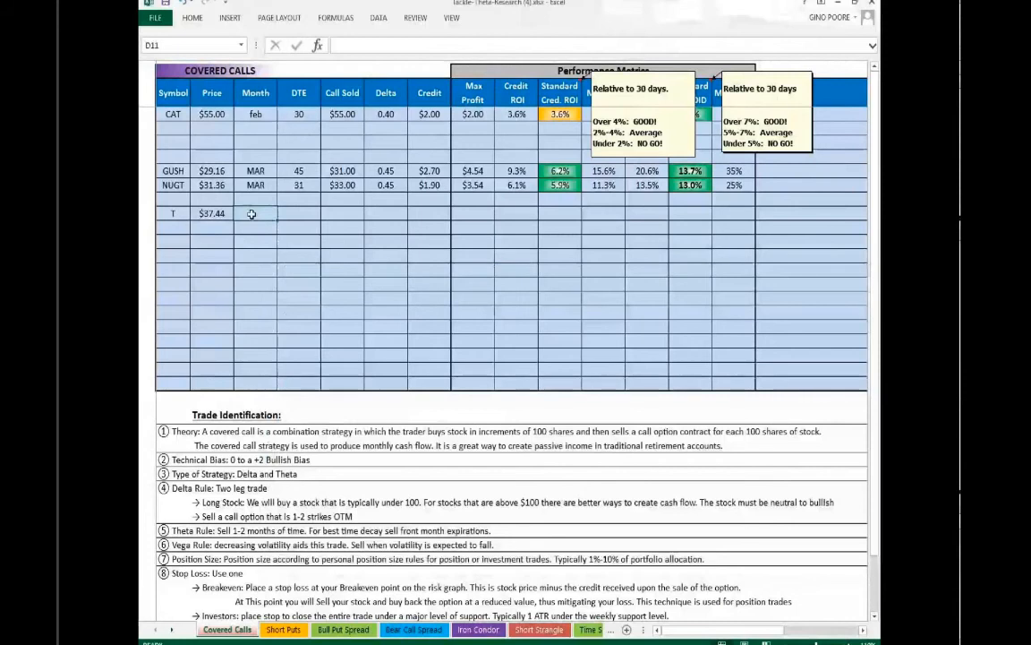
- Enter MAR2 as the expiration month for T in cell D11 of the Covered Calls sheet
{"action": "left_click", "coordinate": [251, 214]}
{"action": "type", "text": "mar"}
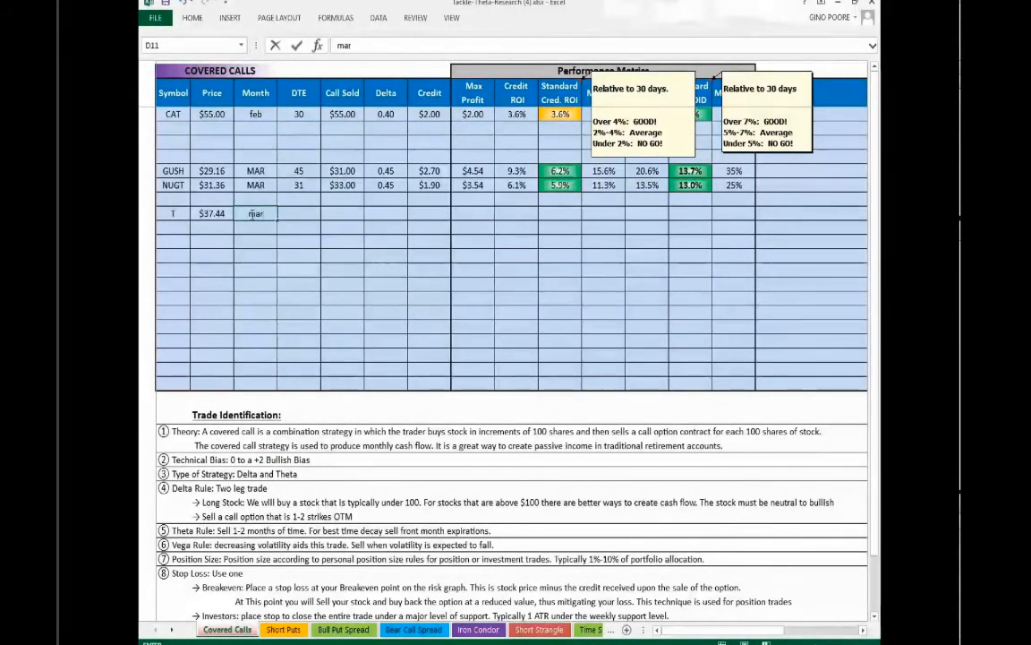
{"action": "key", "text": "BackSpace"}
{"action": "key", "text": "BackSpace"}
{"action": "type", "text": "MAR2"}
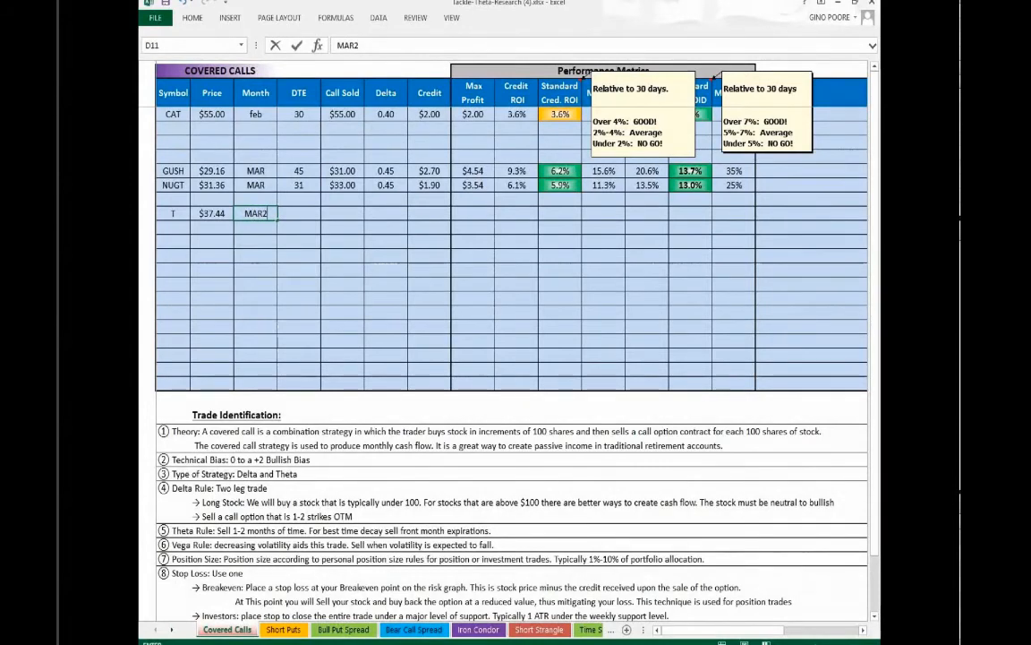
- Return to the Option Chain, make its window taller and select the 2 MAR 18 call with the 38 strike
{"action": "key", "text": "alt+Tab"}
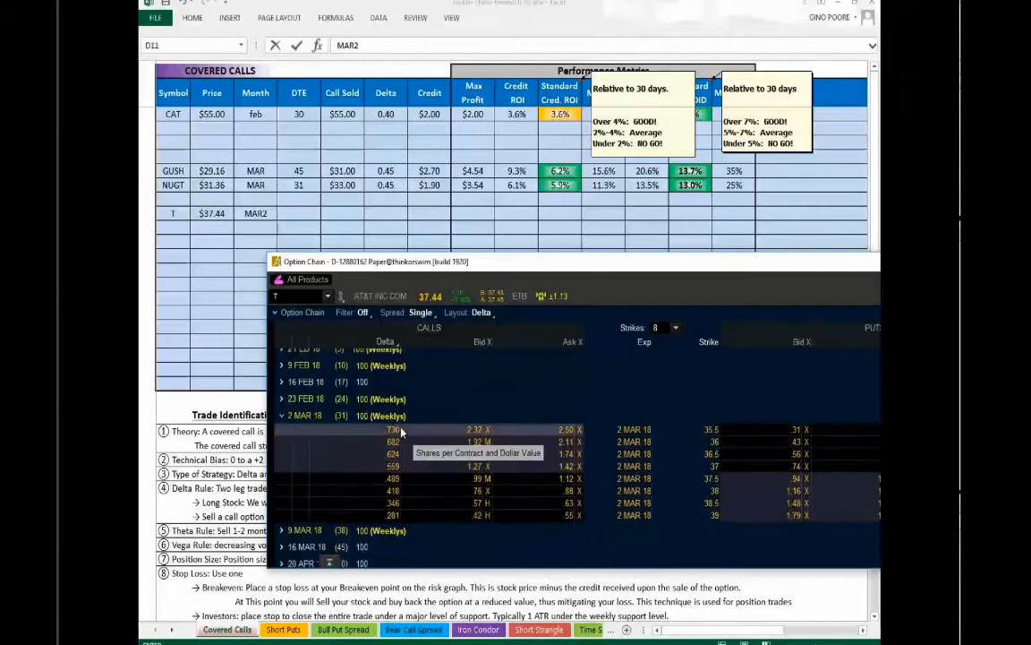
{"action": "scroll", "coordinate": [403, 432], "scroll_direction": "down", "scroll_amount": 1}
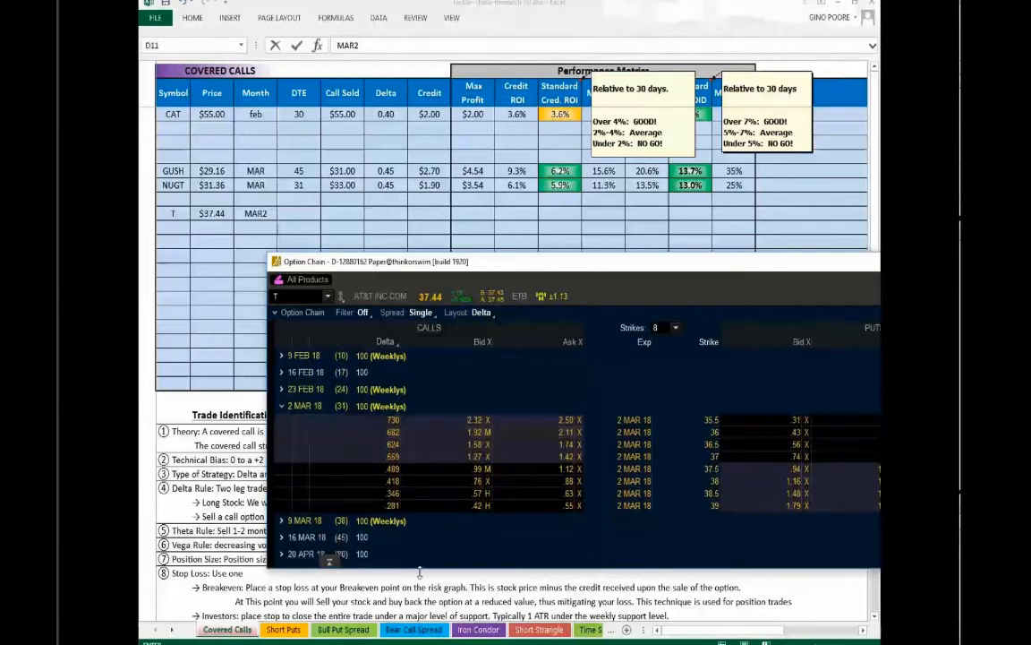
{"action": "left_click_drag", "start_coordinate": [421, 568], "coordinate": [422, 598]}
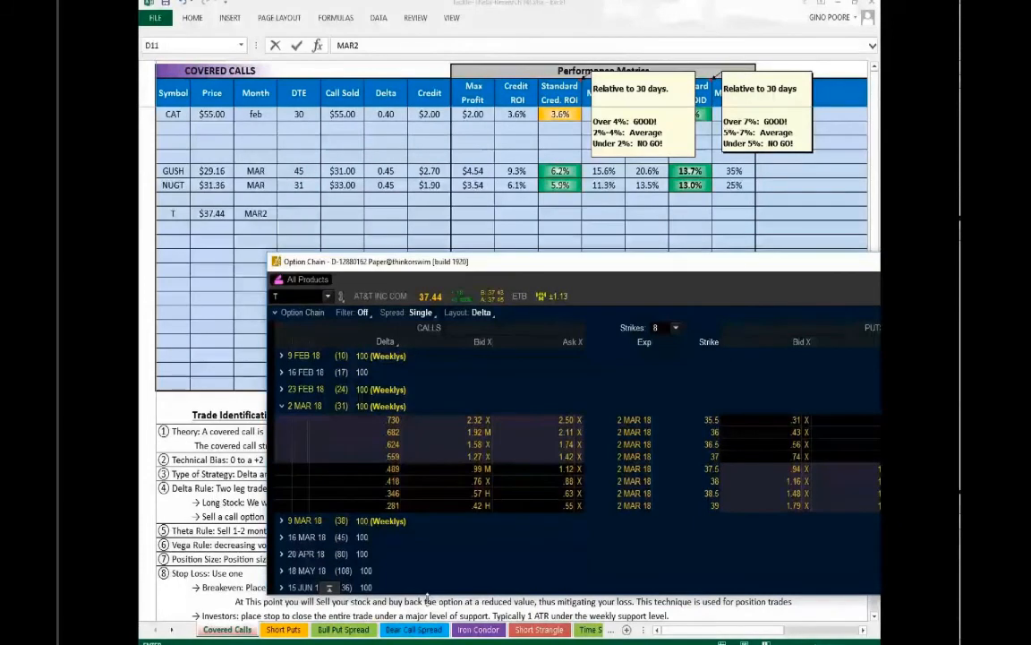
{"action": "left_click_drag", "start_coordinate": [426, 594], "coordinate": [426, 610]}
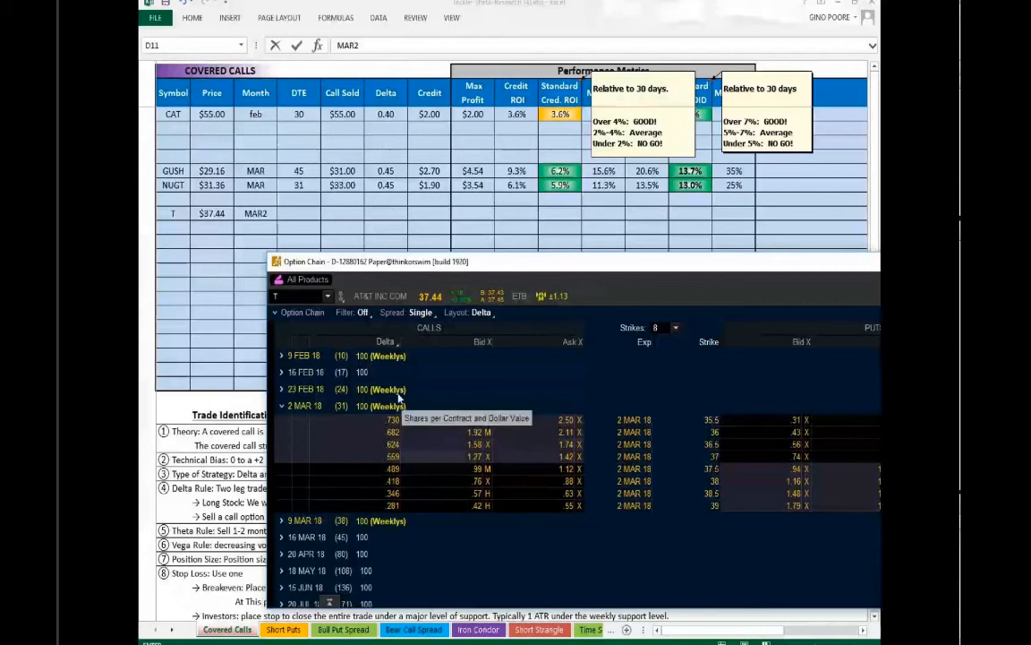
{"action": "left_click", "coordinate": [387, 480]}
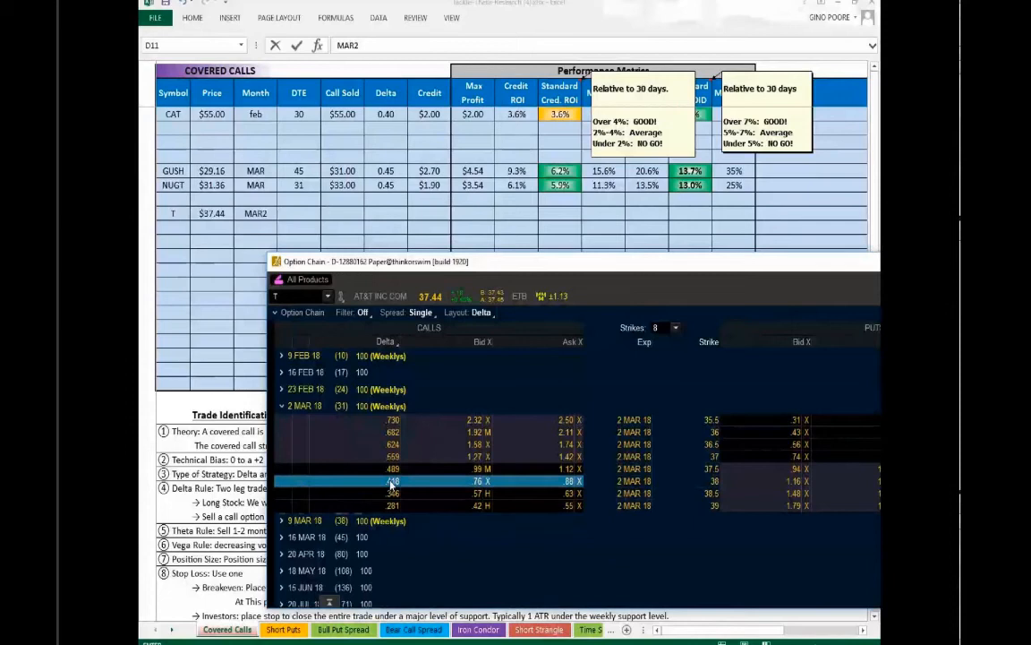
- Reposition the Option Chain window to bring the Strike column into view and reselect the 38 strike call
{"action": "left_click", "coordinate": [481, 313]}
{"action": "left_click", "coordinate": [482, 313]}
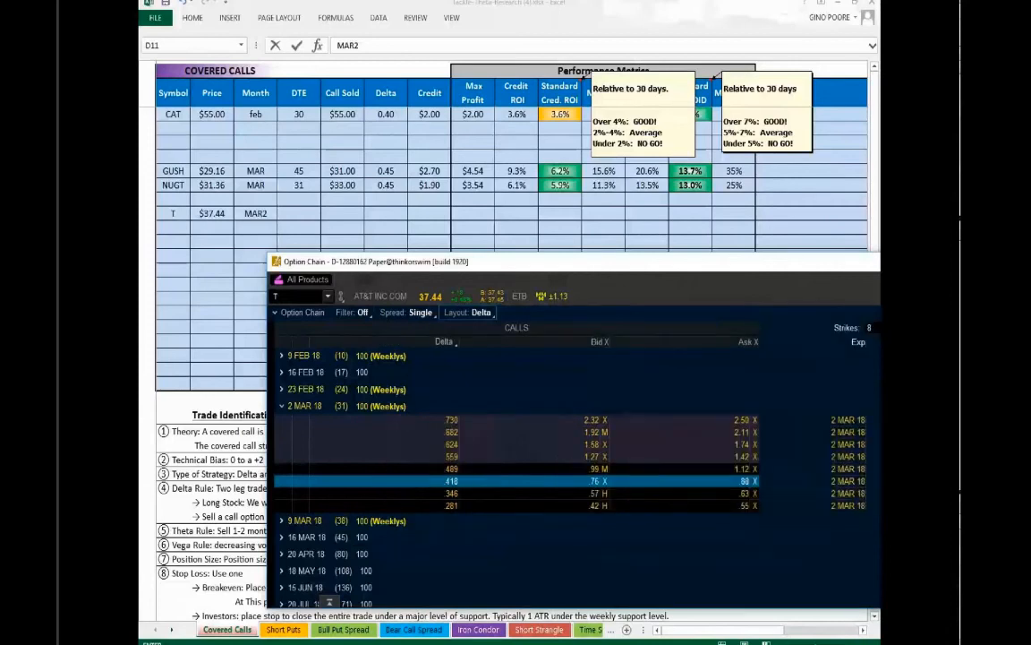
{"action": "left_click", "coordinate": [409, 484]}
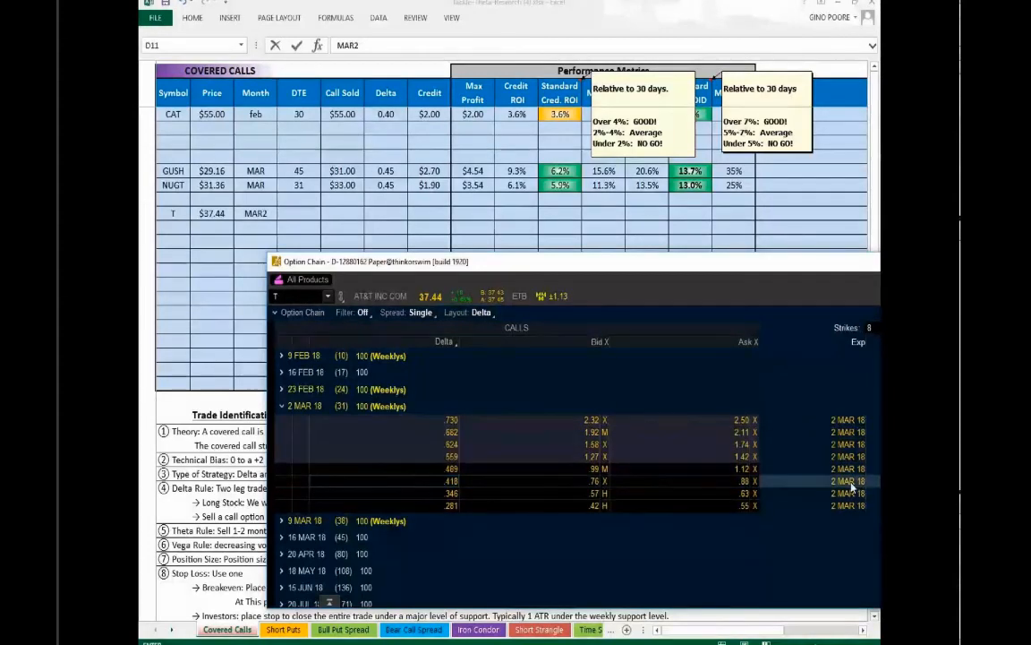
{"action": "left_click_drag", "start_coordinate": [745, 263], "coordinate": [641, 260]}
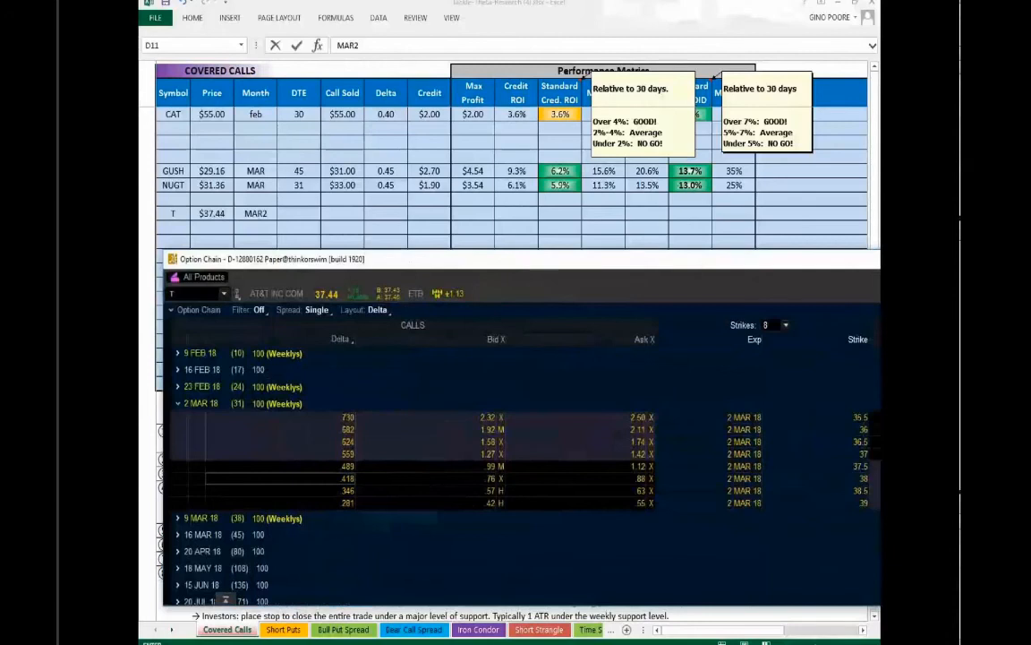
{"action": "left_click", "coordinate": [304, 481]}
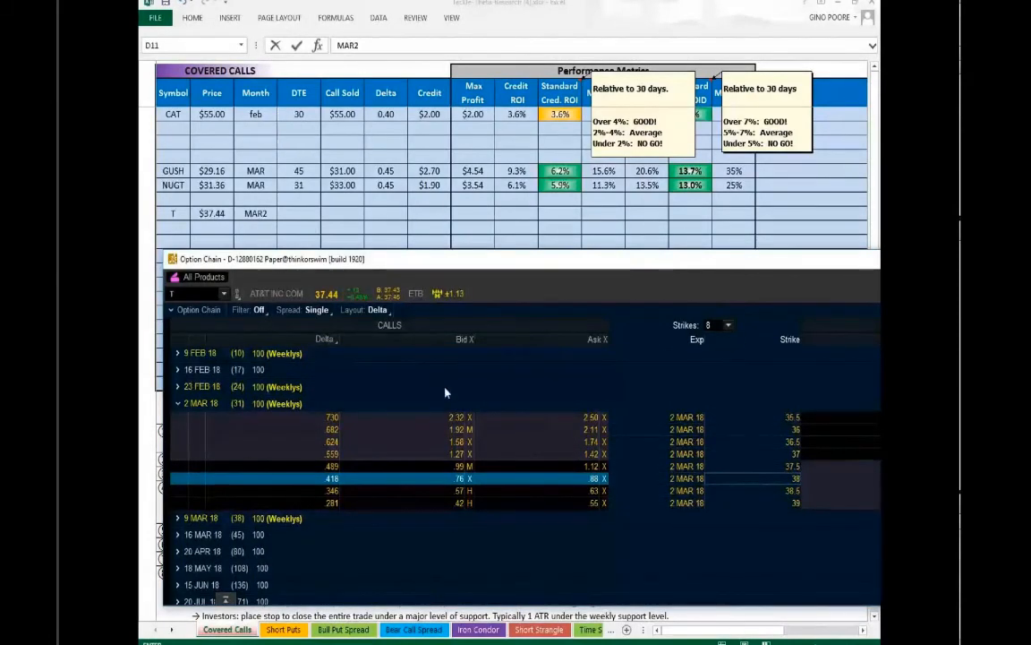
- Enter 31 as the DTE and 38 as the call sold for T in cells E11 and F11 of Covered Calls
{"action": "left_click", "coordinate": [303, 219]}
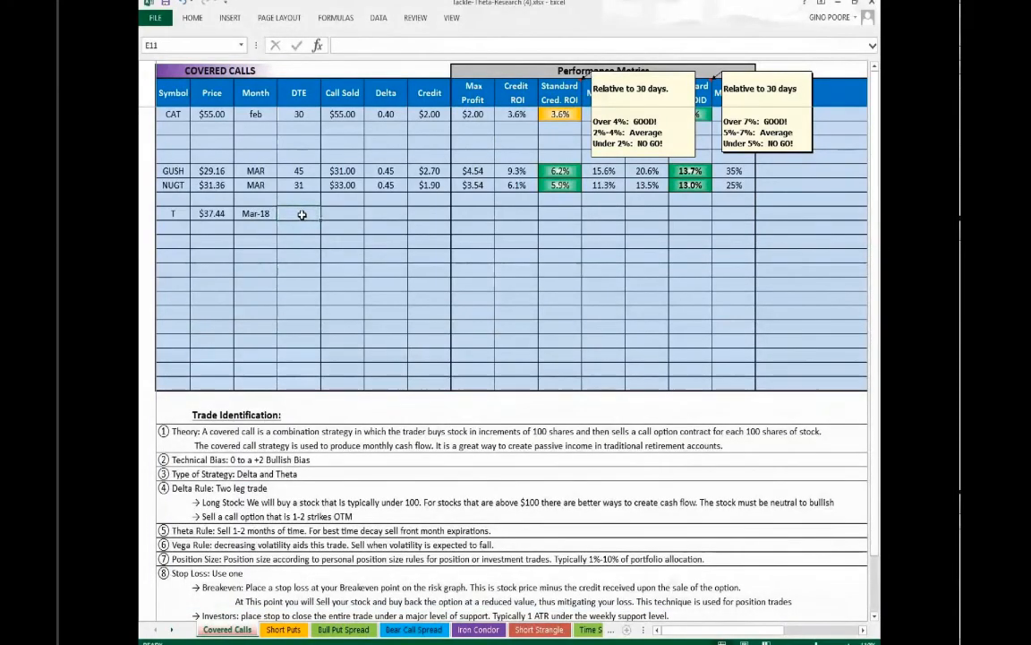
{"action": "type", "text": "31"}
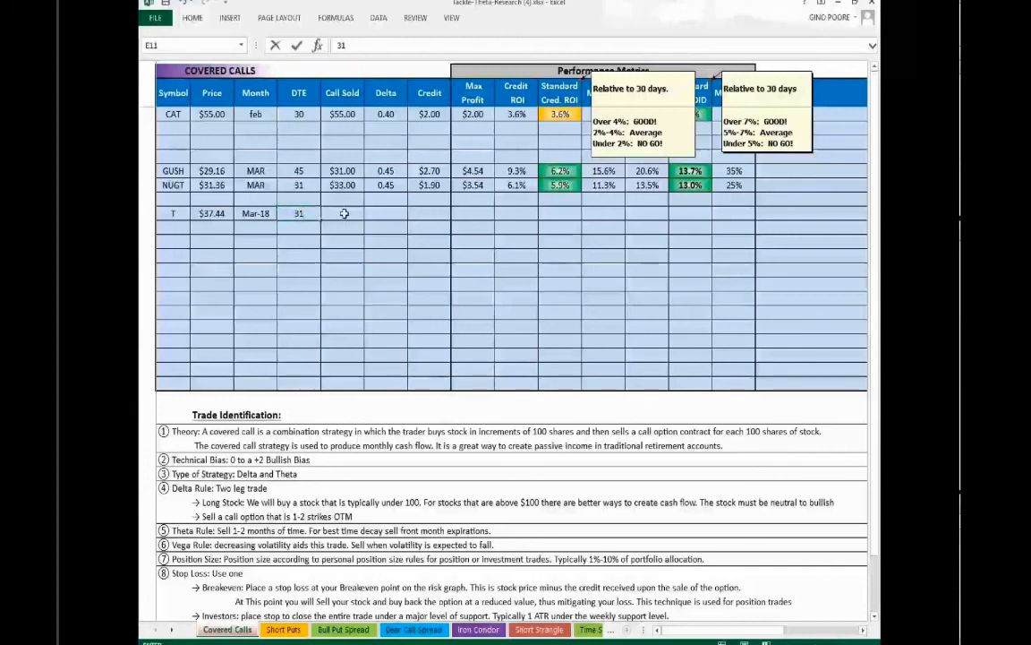
{"action": "left_click", "coordinate": [339, 213]}
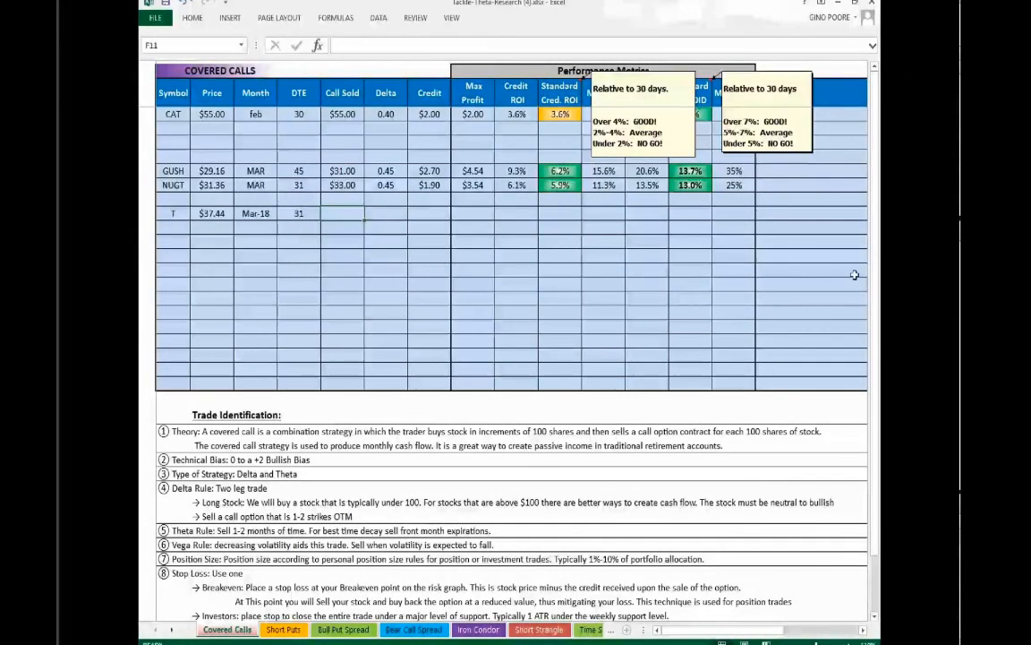
{"action": "key", "text": "alt+Tab"}
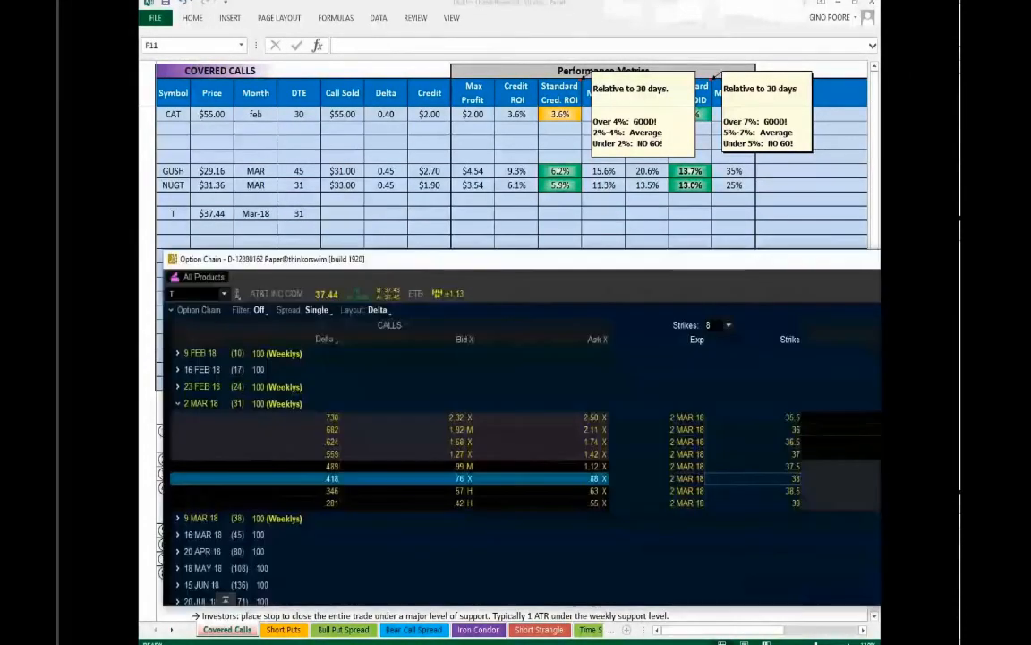
{"action": "left_click", "coordinate": [337, 213]}
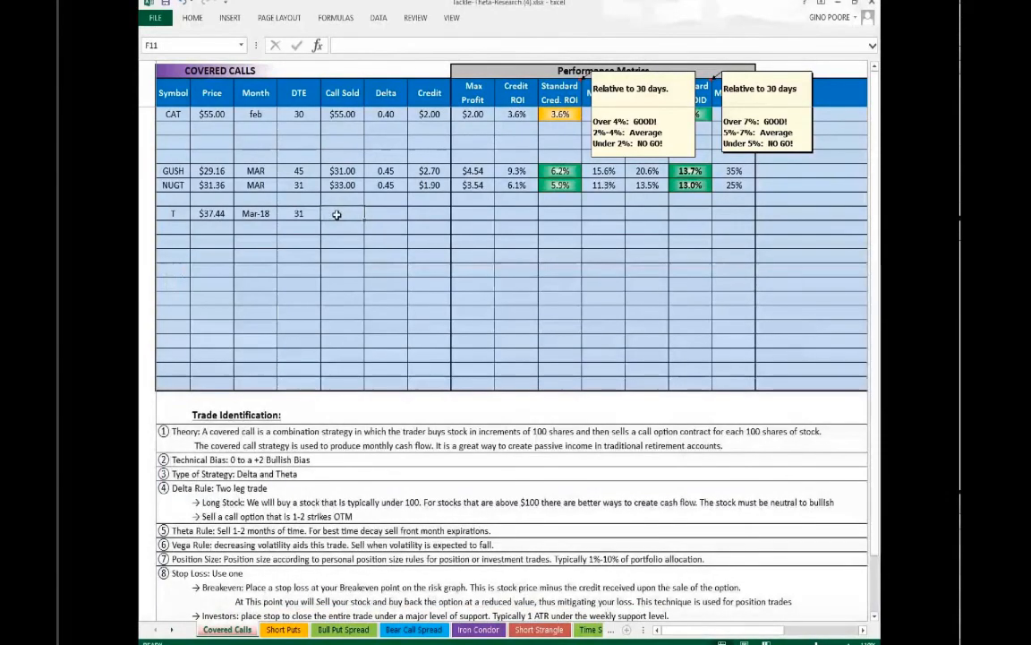
{"action": "type", "text": "38"}
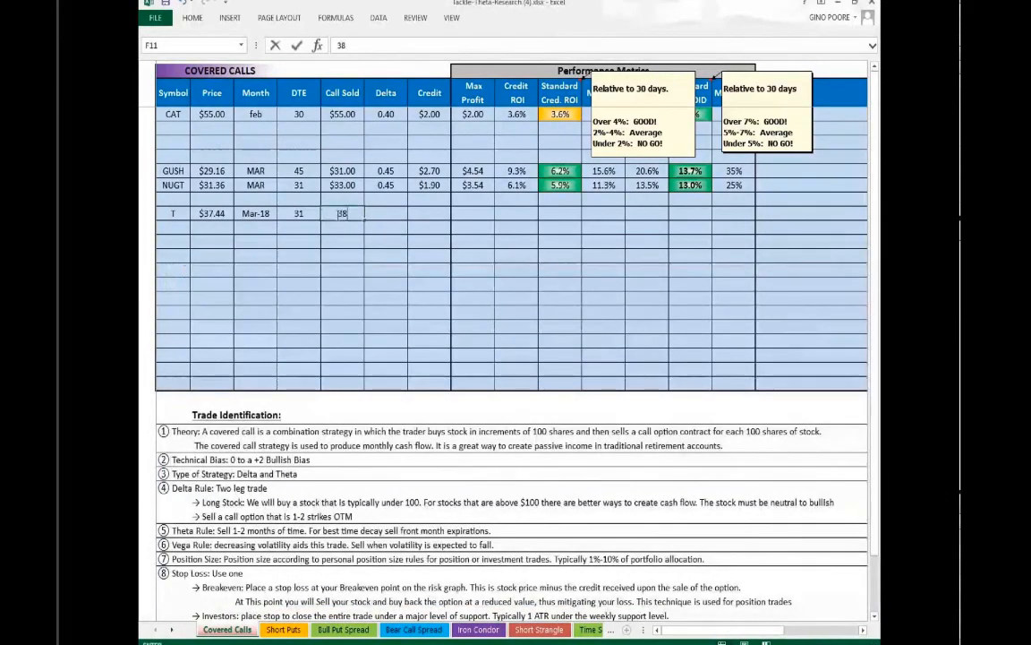
- Customize the Option Chain layout to add a Mark column next to Delta
{"action": "key", "text": "alt+Tab"}
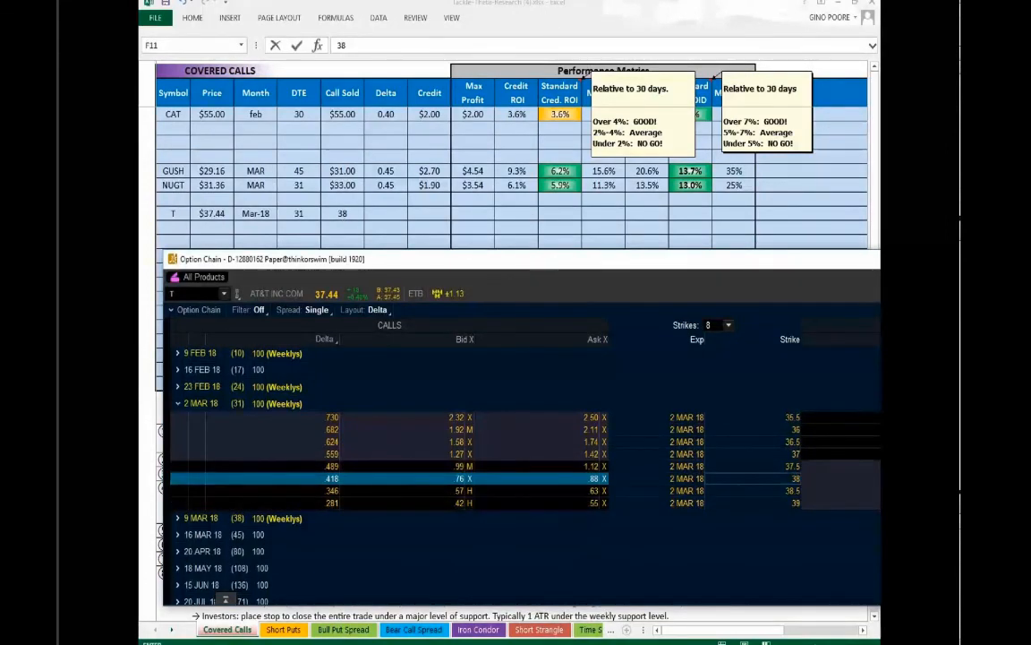
{"action": "left_click", "coordinate": [377, 311]}
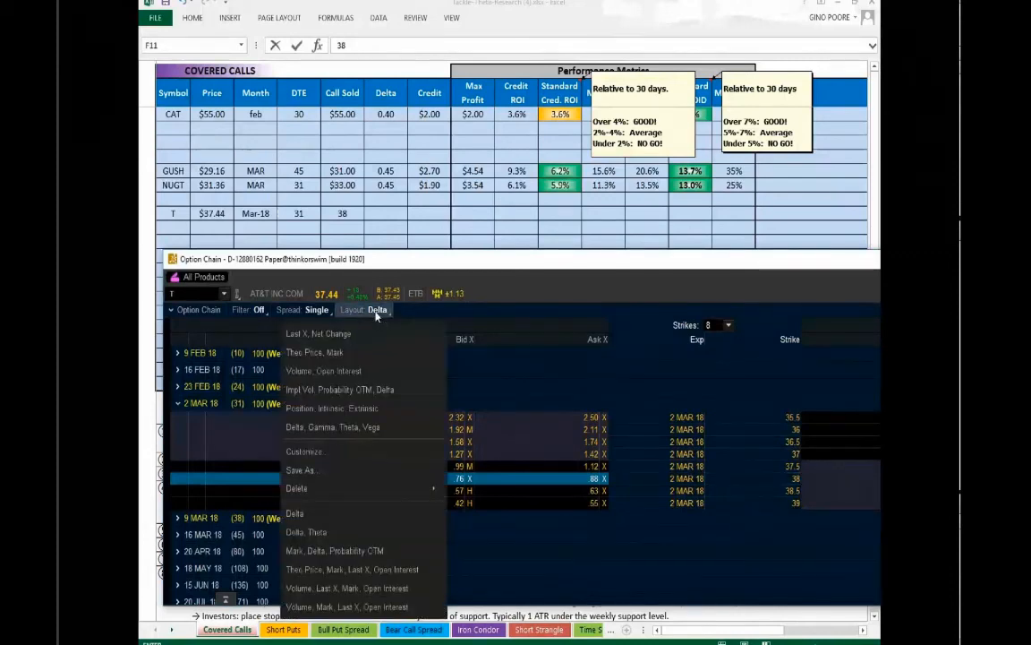
{"action": "left_click", "coordinate": [322, 458]}
{"action": "left_click", "coordinate": [393, 380]}
{"action": "type", "text": "MAR"}
{"action": "left_click", "coordinate": [452, 569]}
{"action": "left_click", "coordinate": [639, 614]}
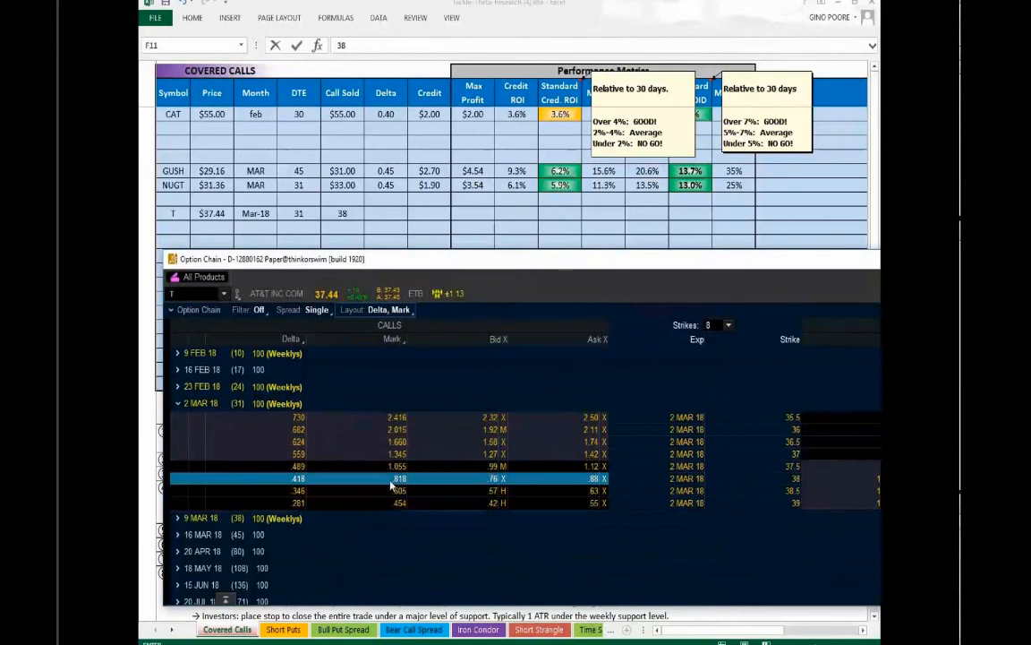
- Enter .4 as the delta for T in cell G11 of the Covered Calls sheet
{"action": "left_click", "coordinate": [384, 213]}
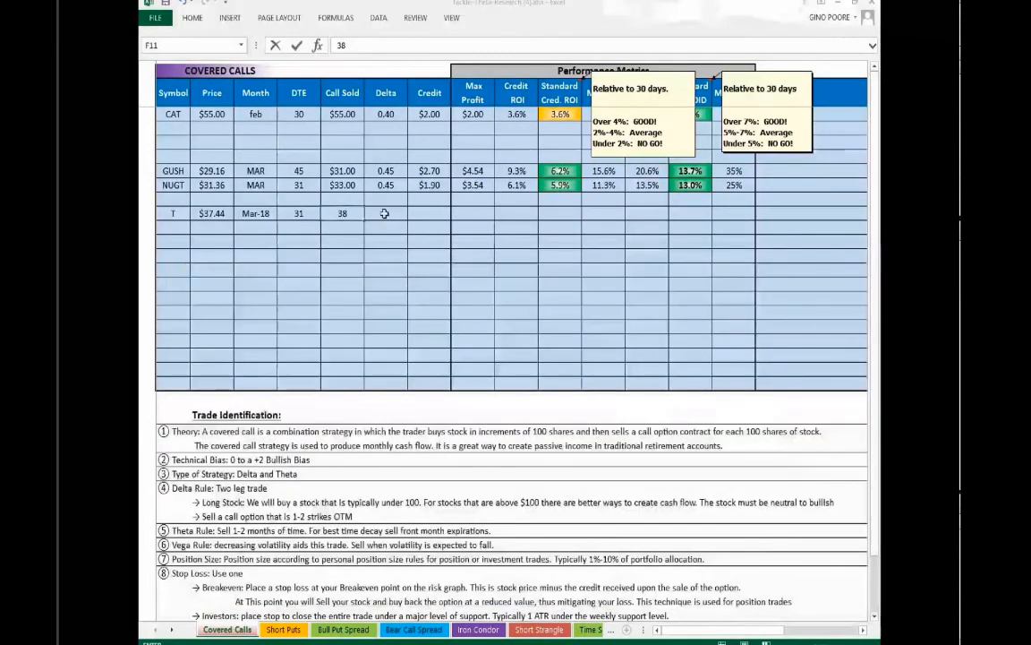
{"action": "type", "text": "."}
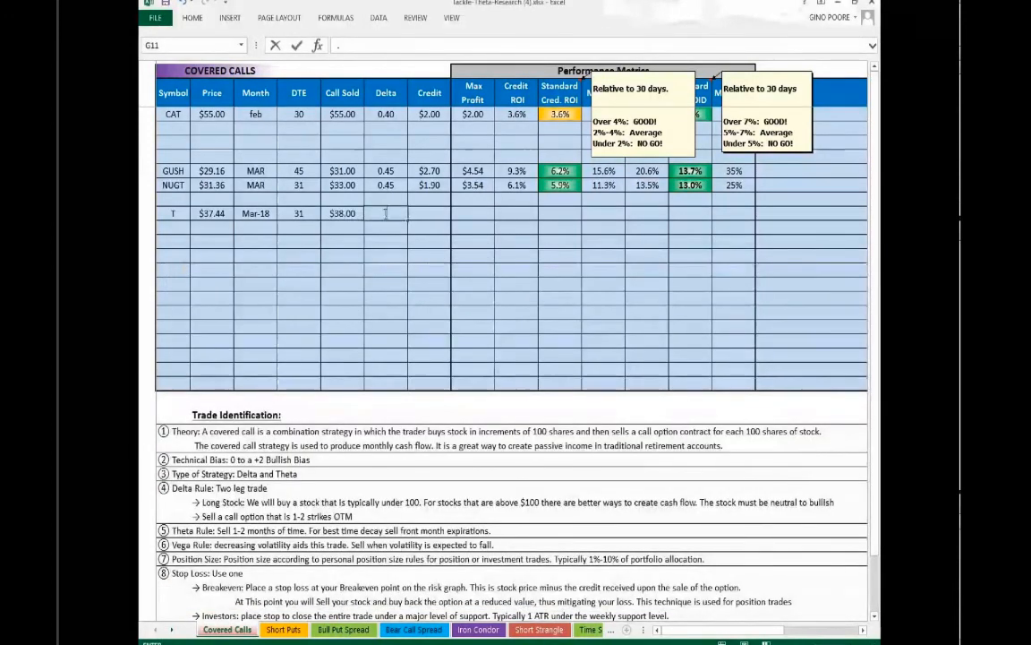
{"action": "type", "text": "4"}
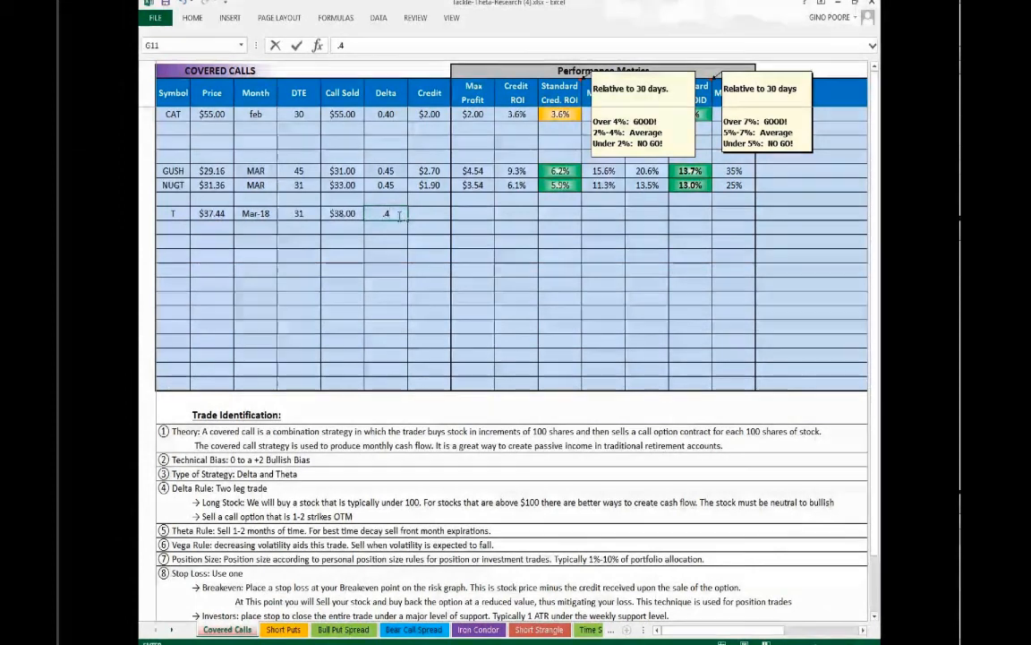
- Complete the delta for T in cell G11 of Covered Calls as .41
{"action": "type", "text": "1"}
{"action": "left_click", "coordinate": [399, 228]}
{"action": "left_click", "coordinate": [395, 213]}
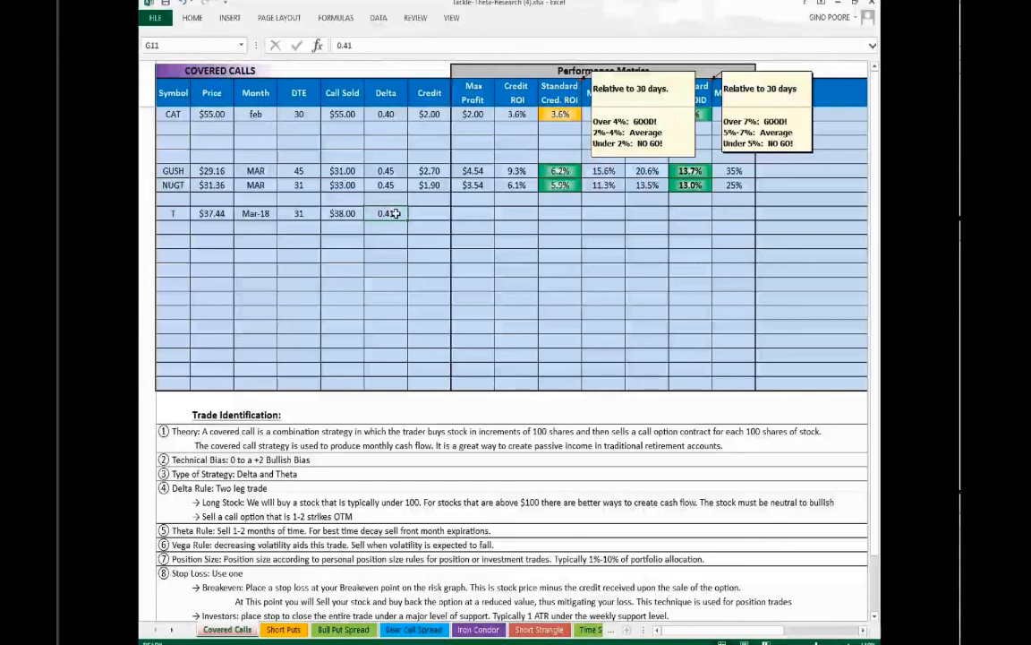
- Check the 38 call's mark in thinkorswim, enter .81 as T's credit in cell H11, and return to the Option Chain
{"action": "key", "text": "alt+Tab"}
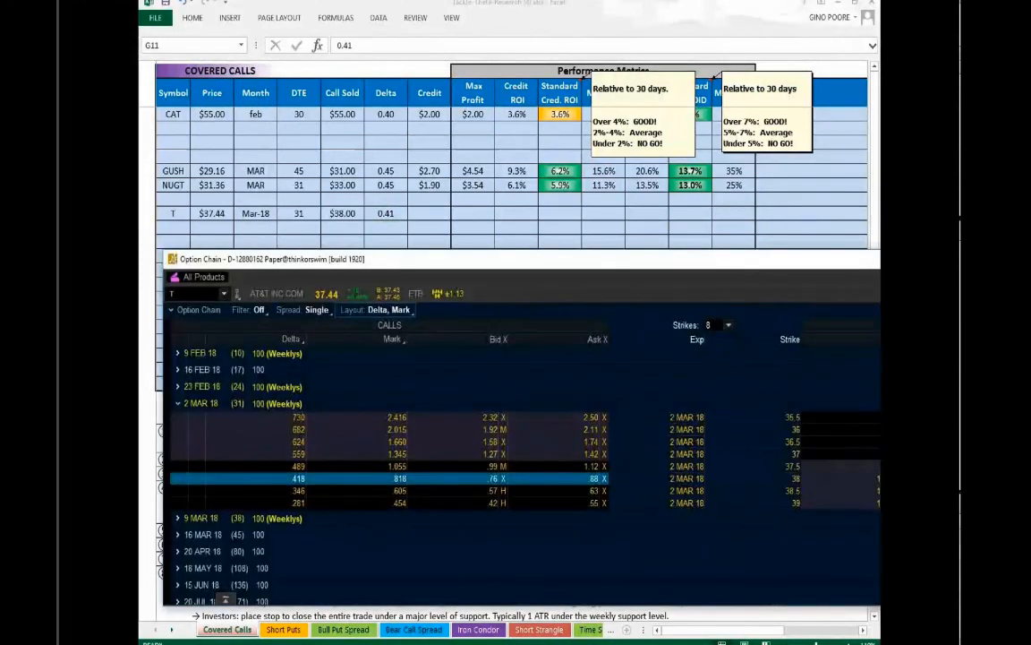
{"action": "left_click", "coordinate": [430, 213]}
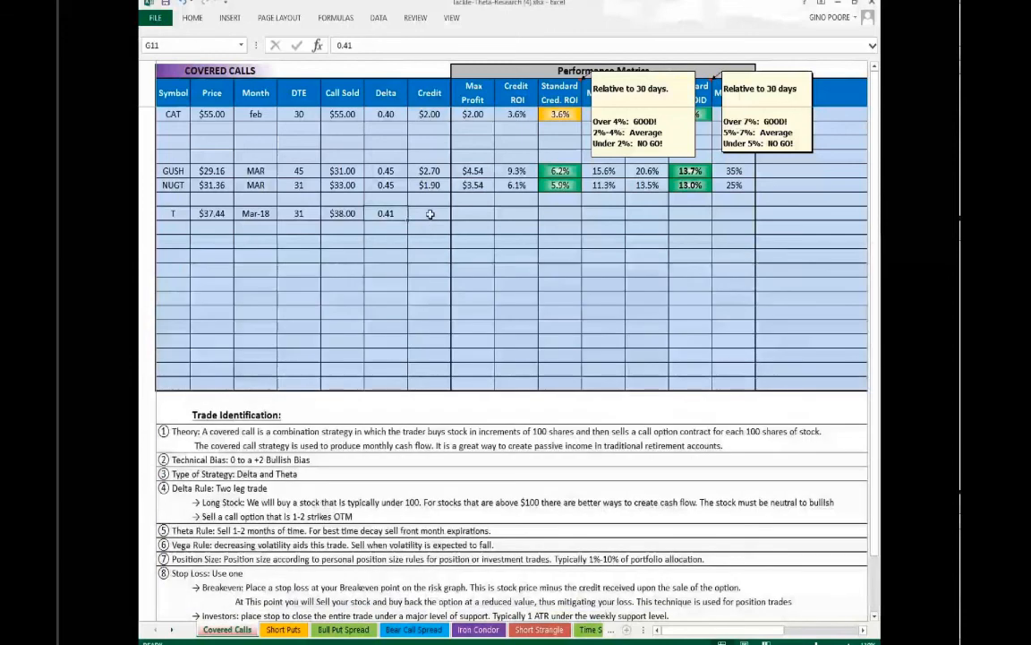
{"action": "left_click", "coordinate": [430, 213]}
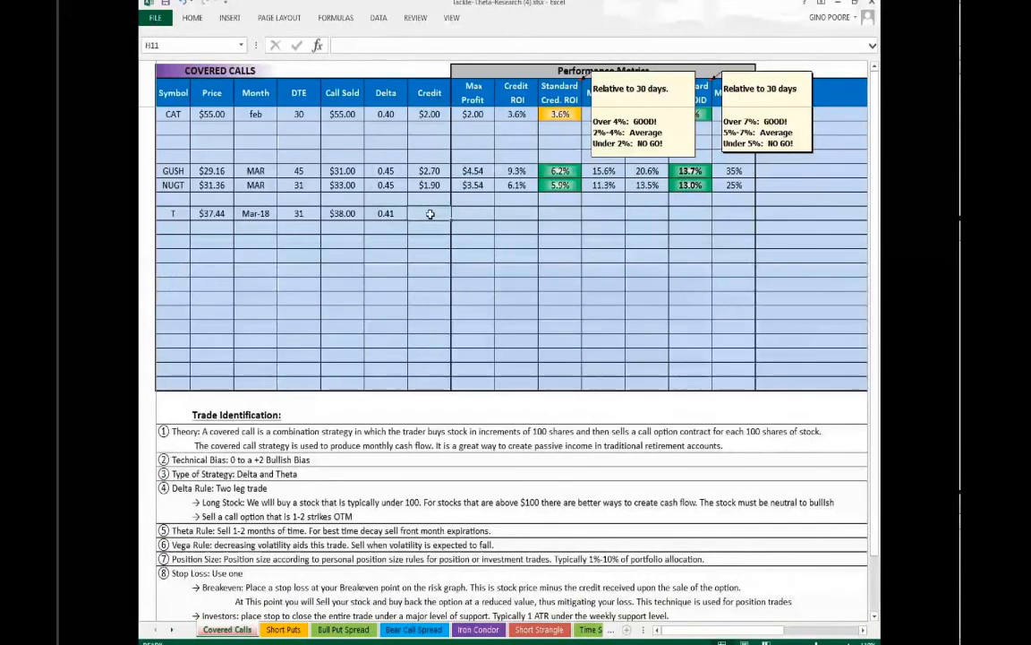
{"action": "type", "text": ".81"}
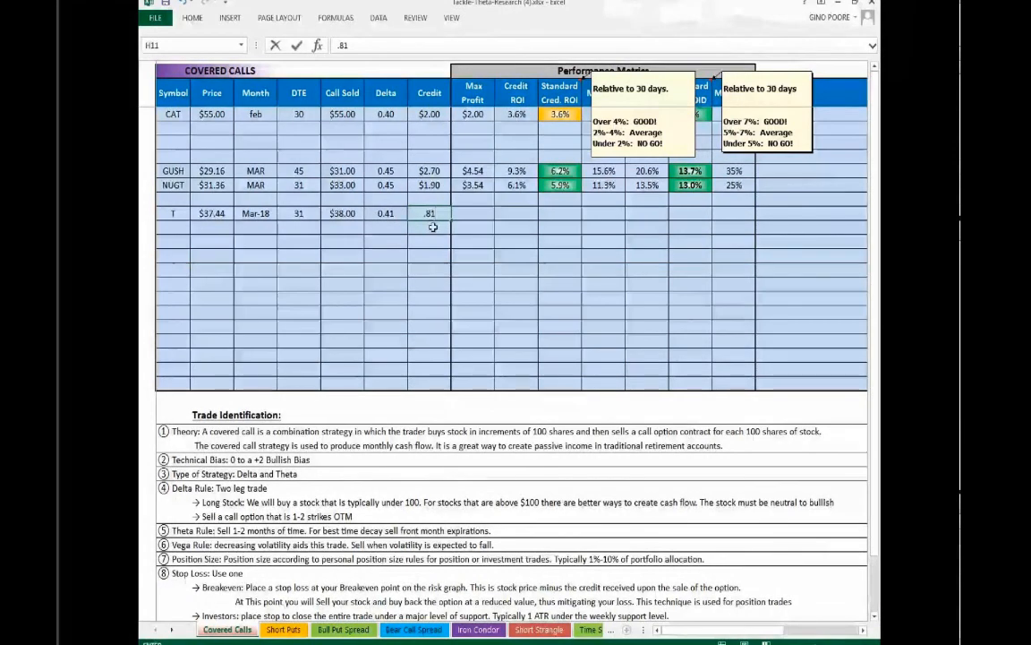
{"action": "key", "text": "Return"}
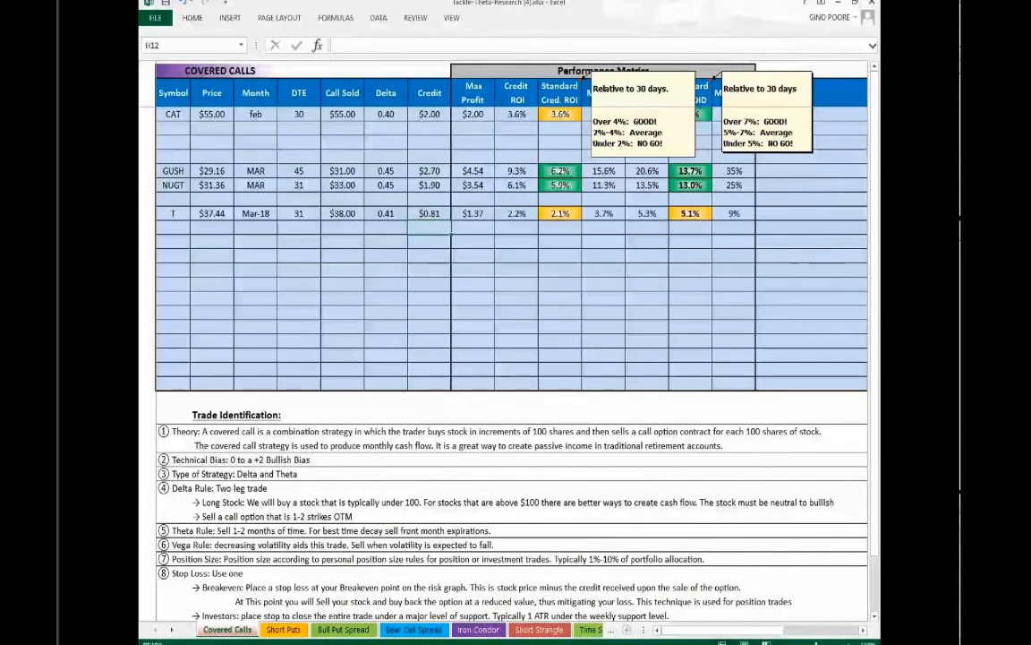
{"action": "key", "text": "alt+Tab"}
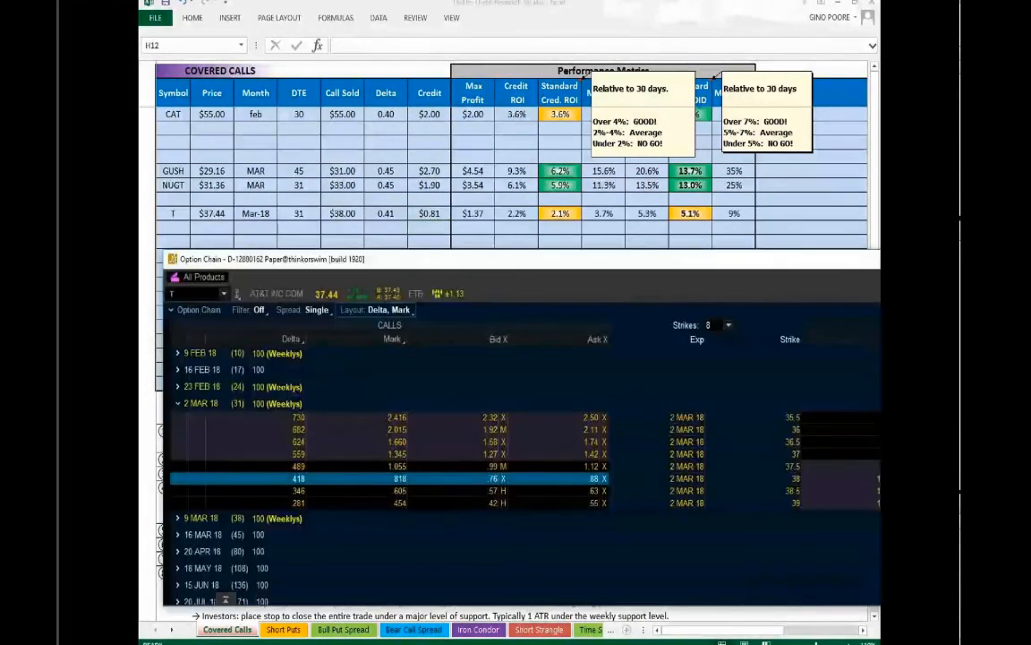